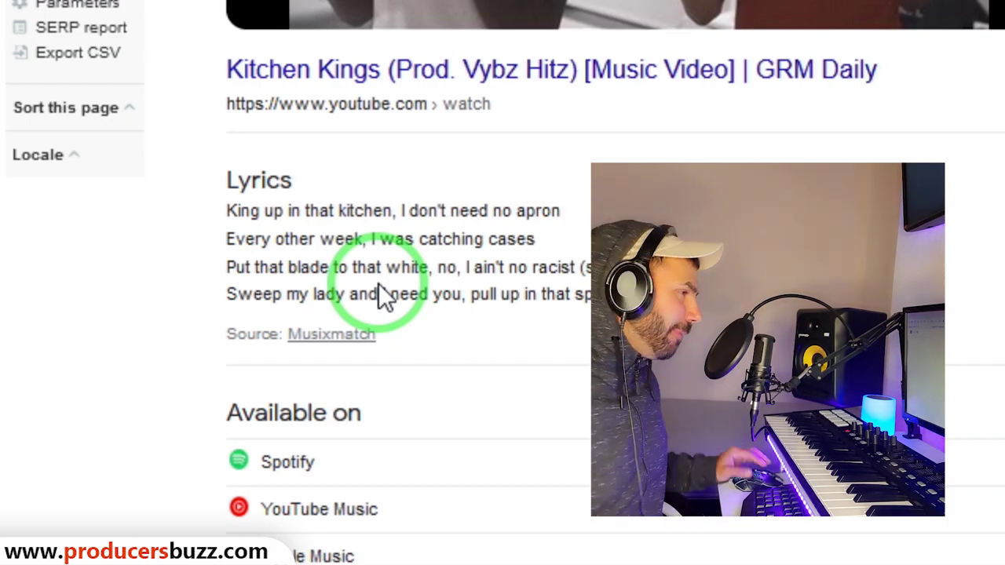
- Switch to FL Studio, bypass and re-enable Soundgoodizer on the Main Rec track, and open its plugin window over the mixer
{"action": "key", "text": "alt+Tab"}
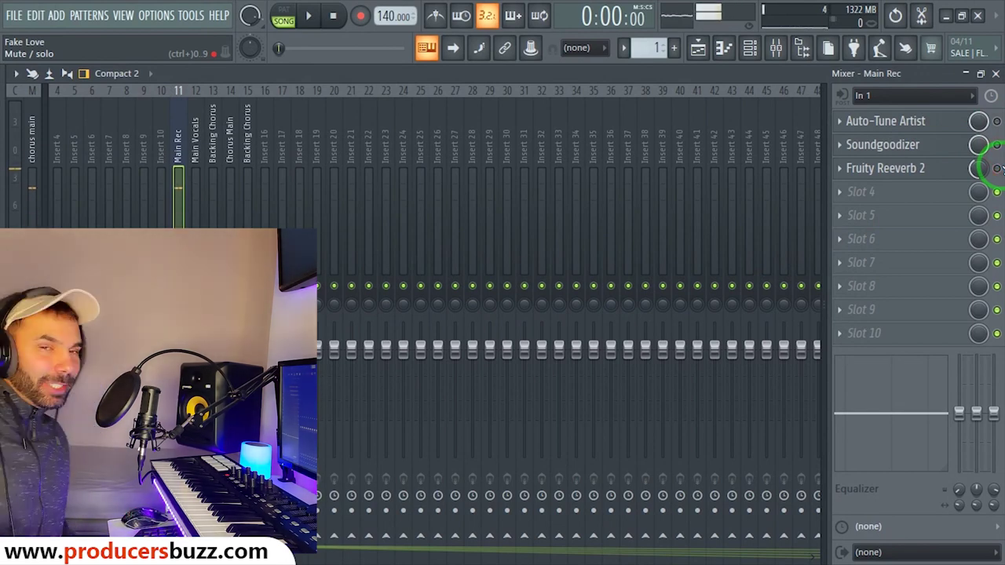
{"action": "left_click", "coordinate": [997, 146]}
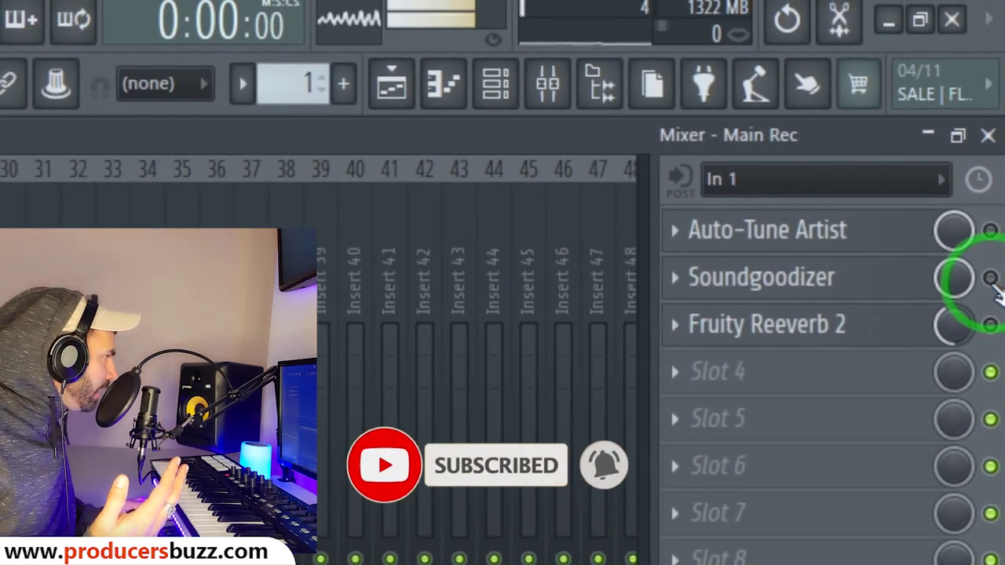
{"action": "left_click", "coordinate": [989, 277]}
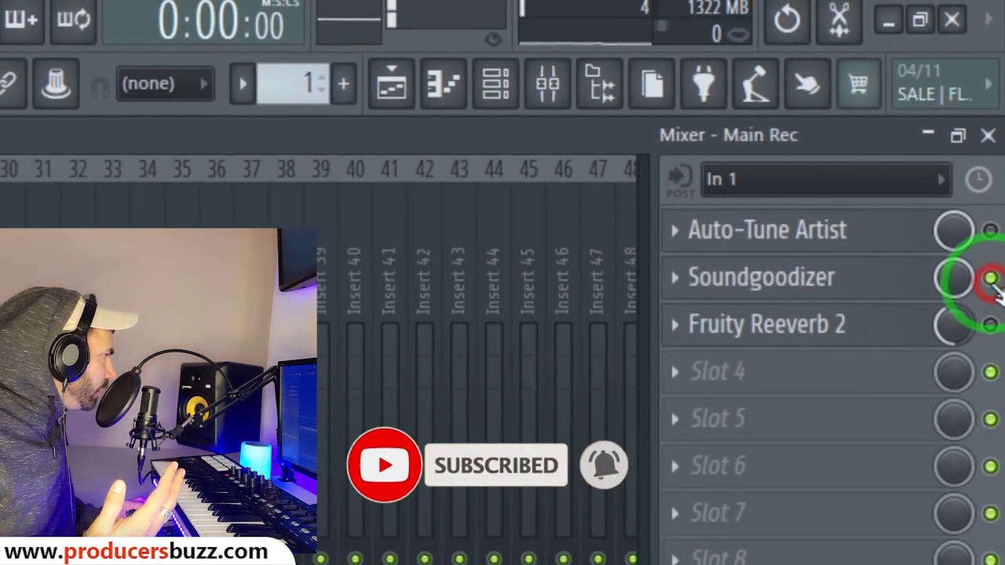
{"action": "left_click", "coordinate": [891, 294]}
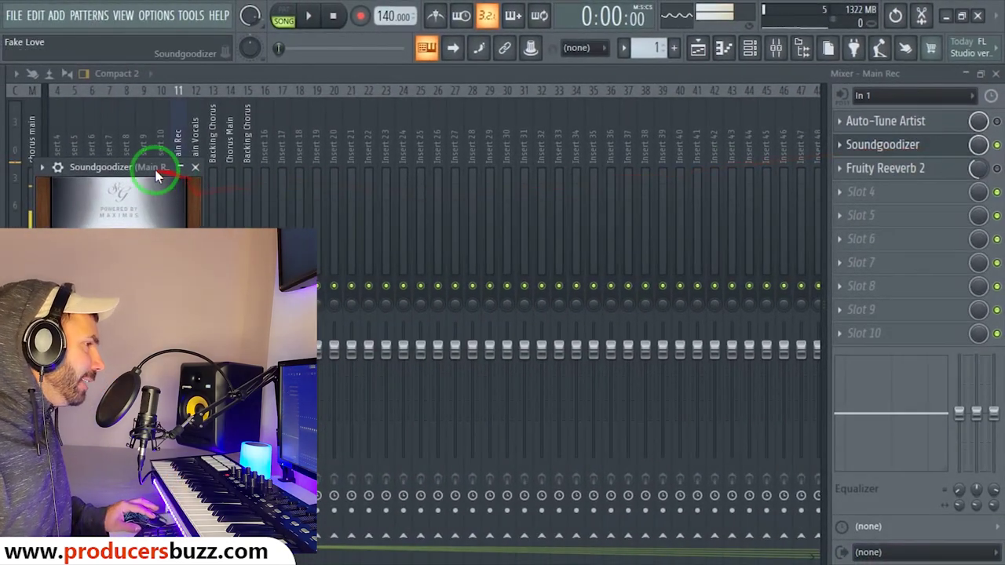
{"action": "left_click_drag", "start_coordinate": [148, 168], "coordinate": [682, 105]}
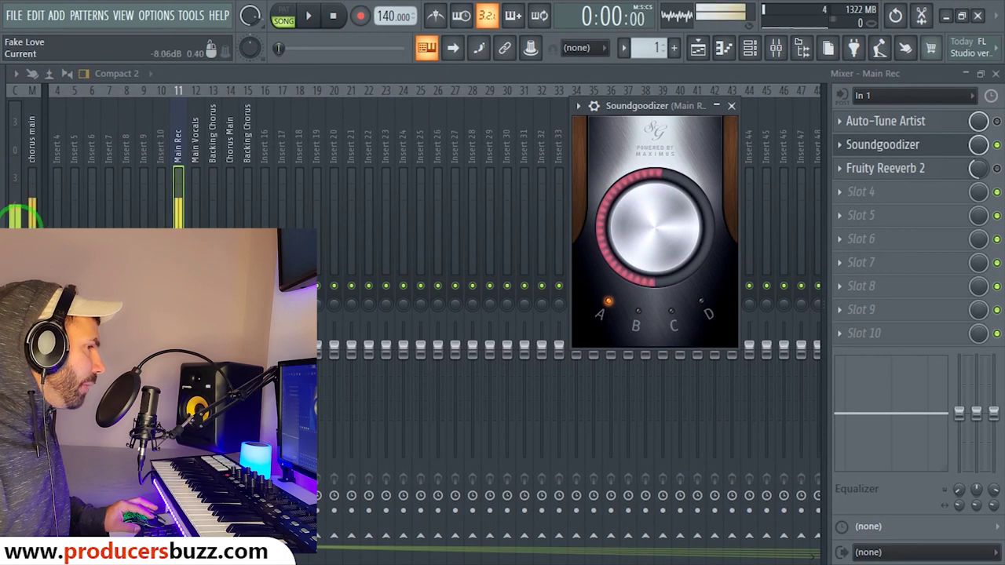
- Widen the browser beside the mixer and reposition the Soundgoodizer window clear of the Main Rec effect slots
{"action": "left_click_drag", "start_coordinate": [24, 223], "coordinate": [176, 226]}
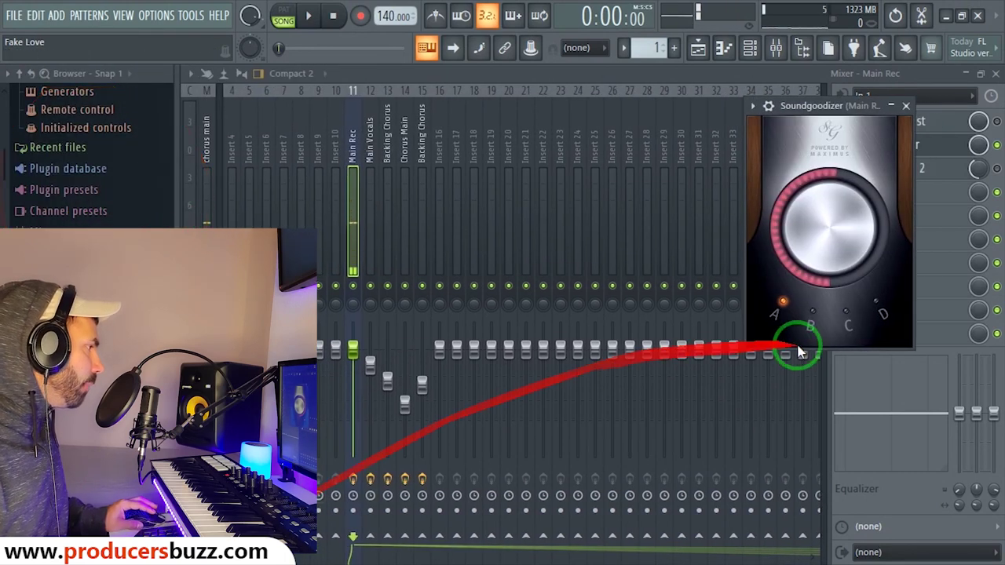
{"action": "left_click_drag", "start_coordinate": [793, 110], "coordinate": [631, 132]}
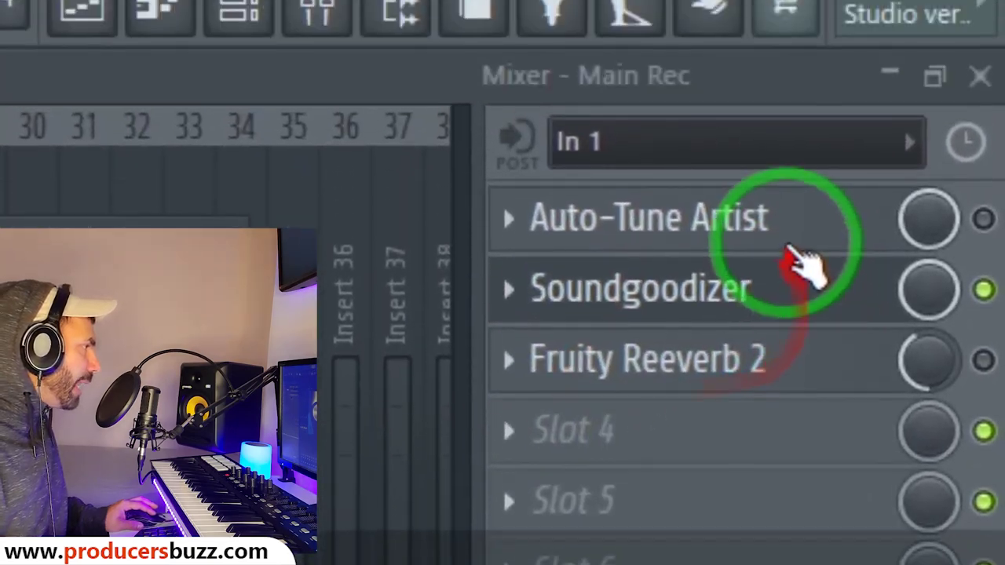
{"action": "left_click", "coordinate": [805, 263]}
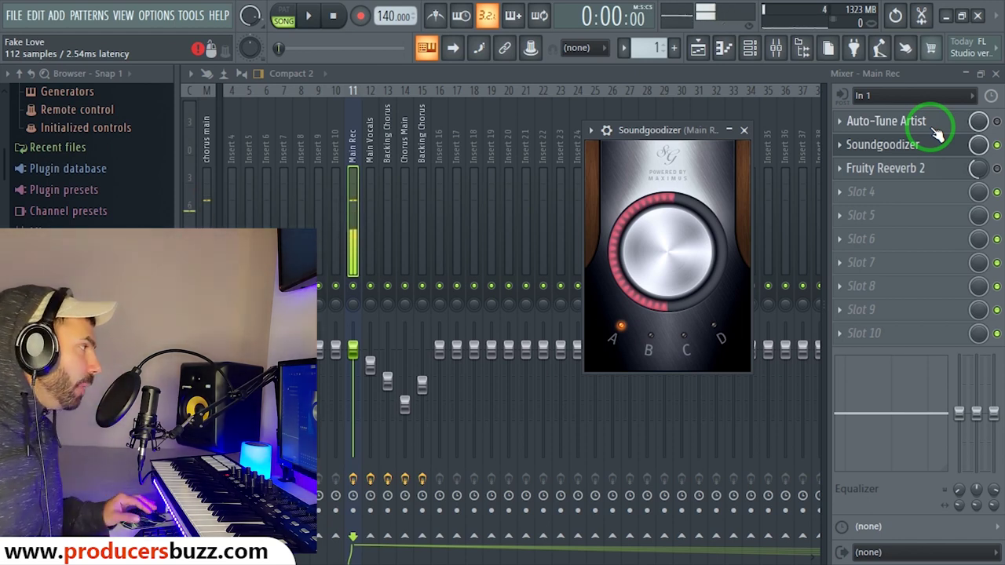
{"action": "left_click_drag", "start_coordinate": [937, 135], "coordinate": [666, 133]}
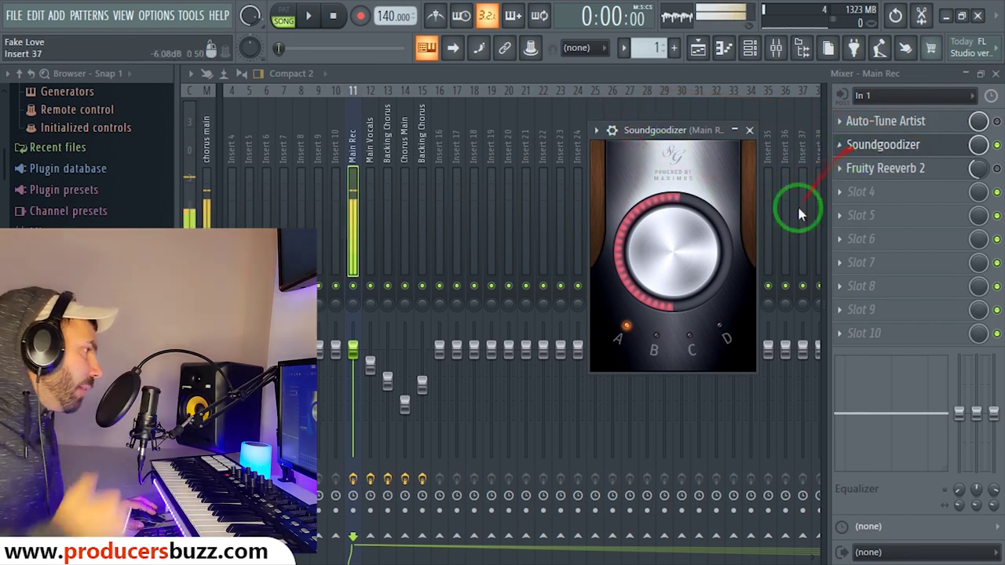
- Set Soundgoodizer to mode C and enable the Fruity Reeverb 2 and Auto-Tune Artist slots on Main Rec
{"action": "left_click", "coordinate": [652, 352]}
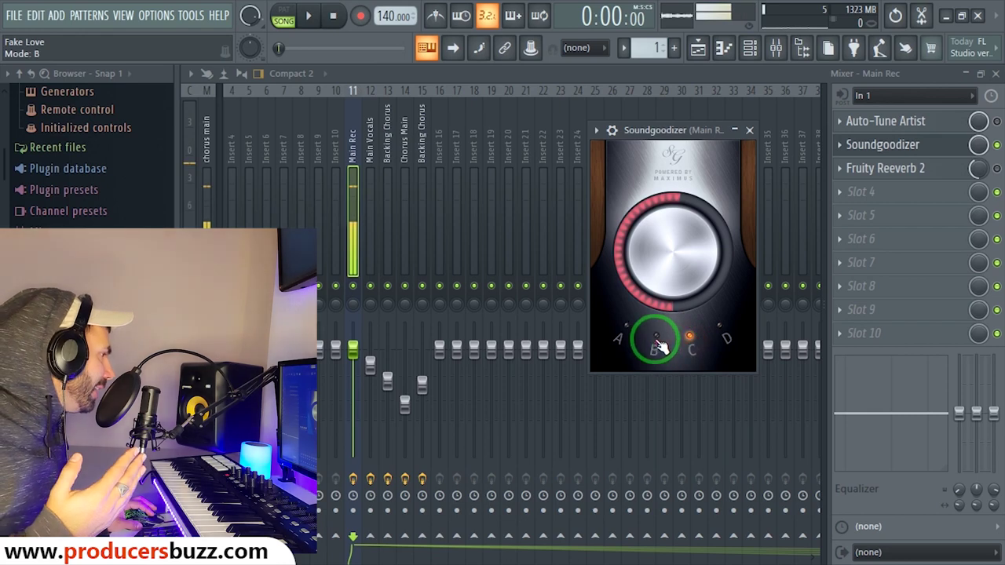
{"action": "left_click", "coordinate": [689, 349]}
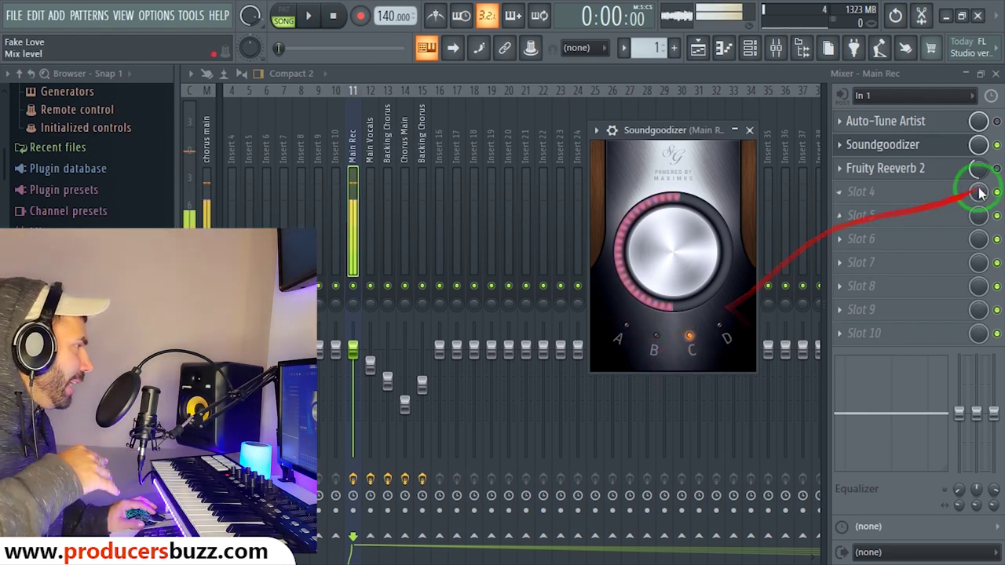
{"action": "left_click", "coordinate": [997, 169]}
{"action": "left_click", "coordinate": [996, 121]}
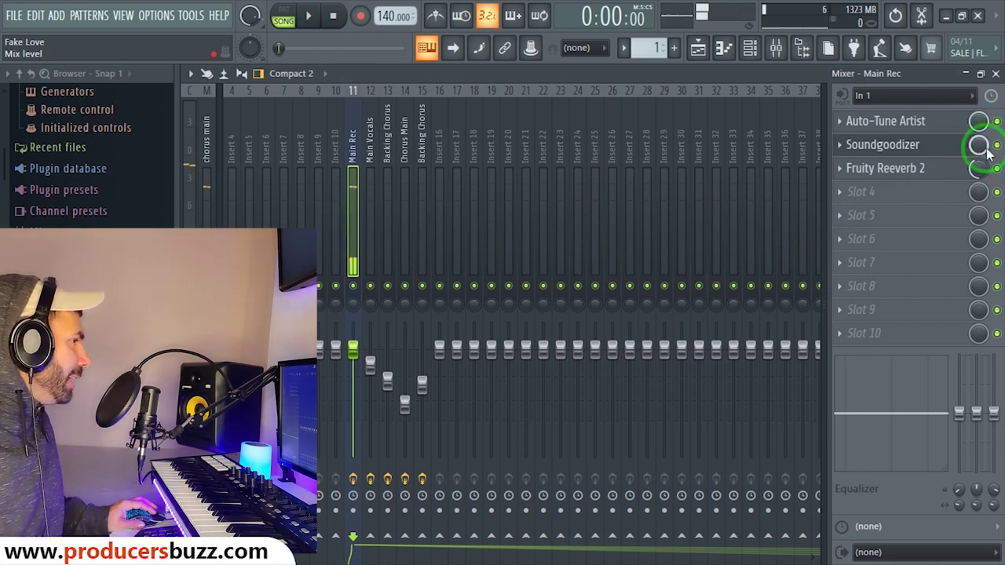
{"action": "key", "text": "alt+Tab"}
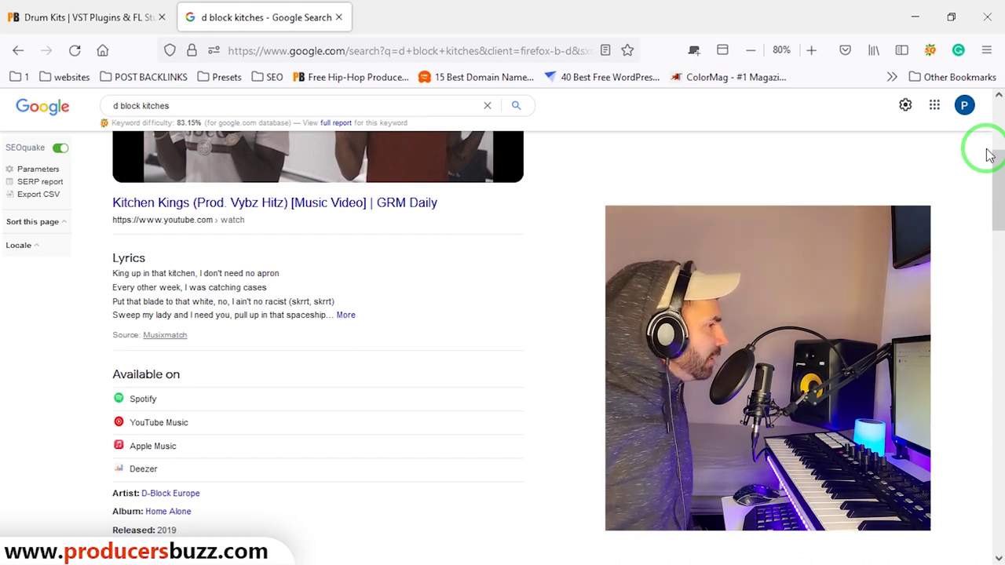
{"action": "key", "text": "alt+Tab"}
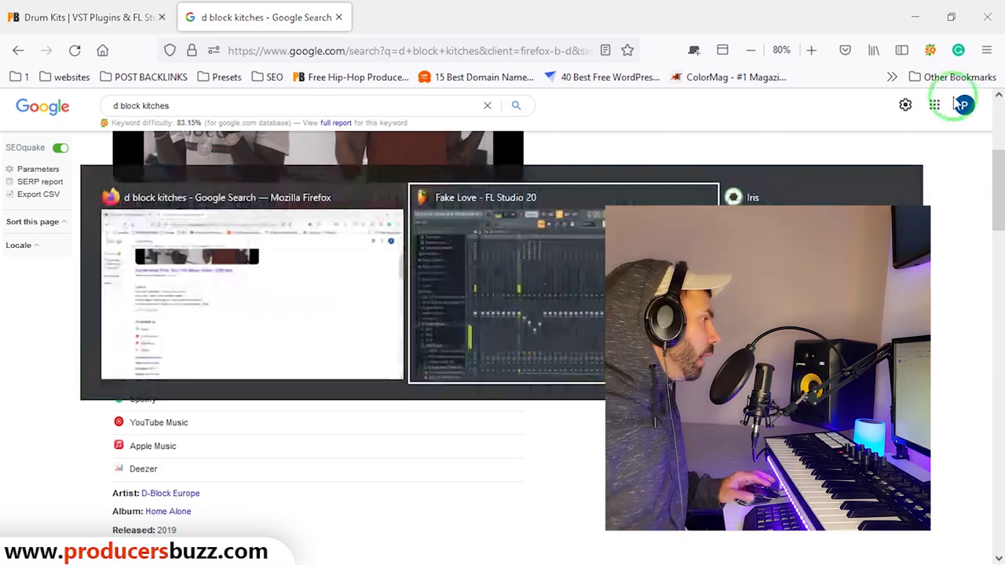
- Reopen Soundgoodizer from the Main Rec effects, audition mode A against mode C, and close the plugin
{"action": "left_click", "coordinate": [882, 146]}
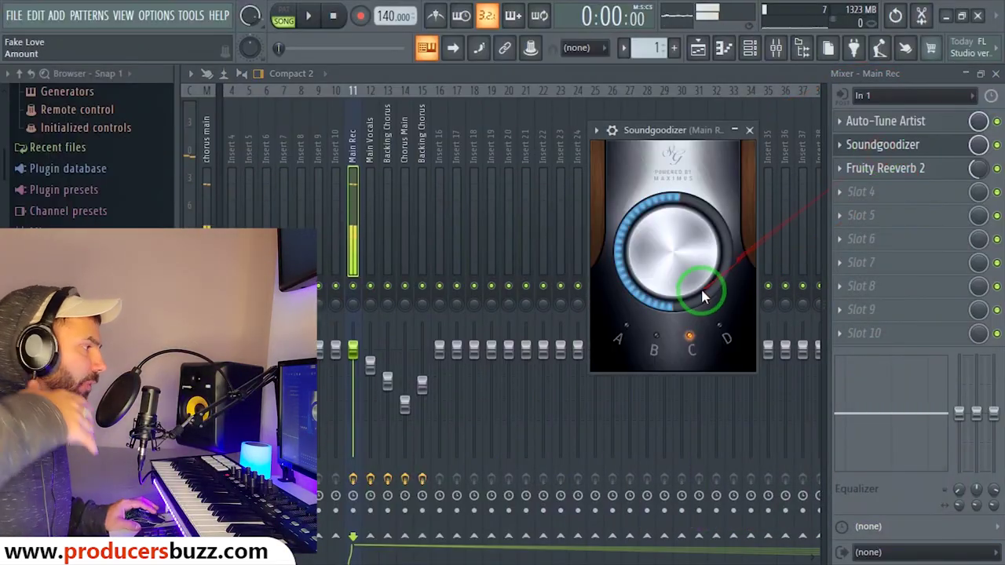
{"action": "left_click", "coordinate": [611, 336]}
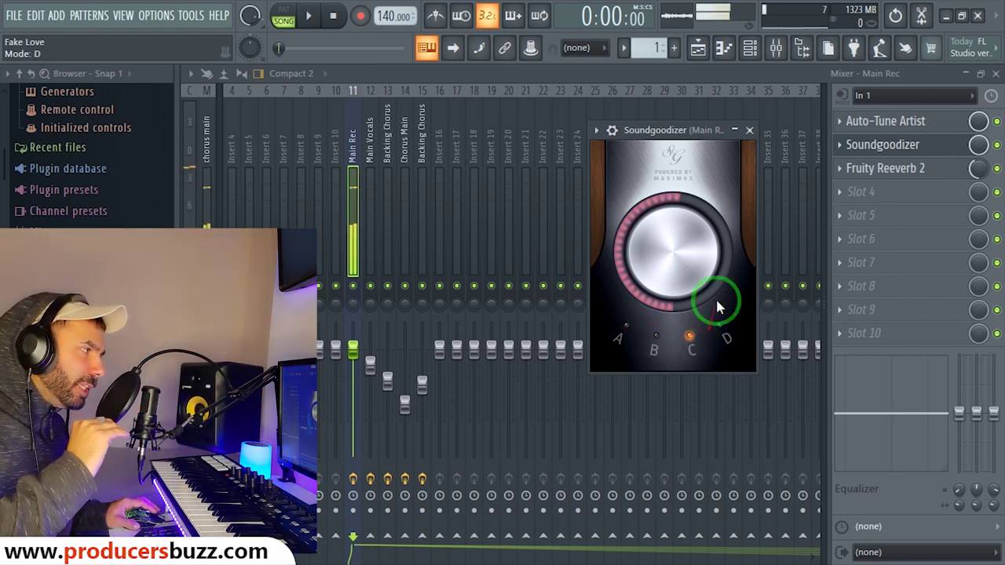
{"action": "left_click", "coordinate": [750, 131]}
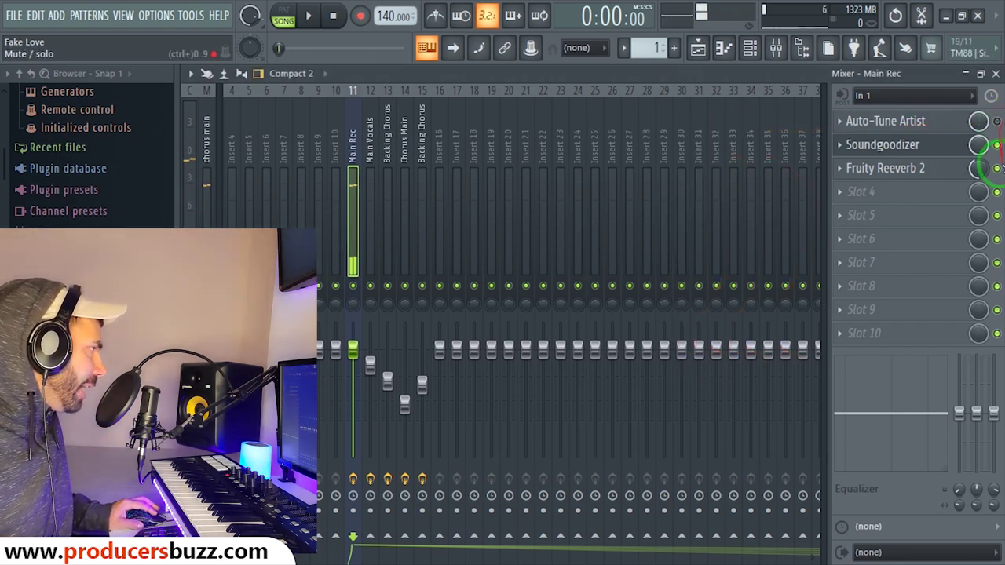
- Enable Auto-Tune Artist on the Main Rec track, and open and reposition its plugin window over the mixer
{"action": "left_click", "coordinate": [958, 120]}
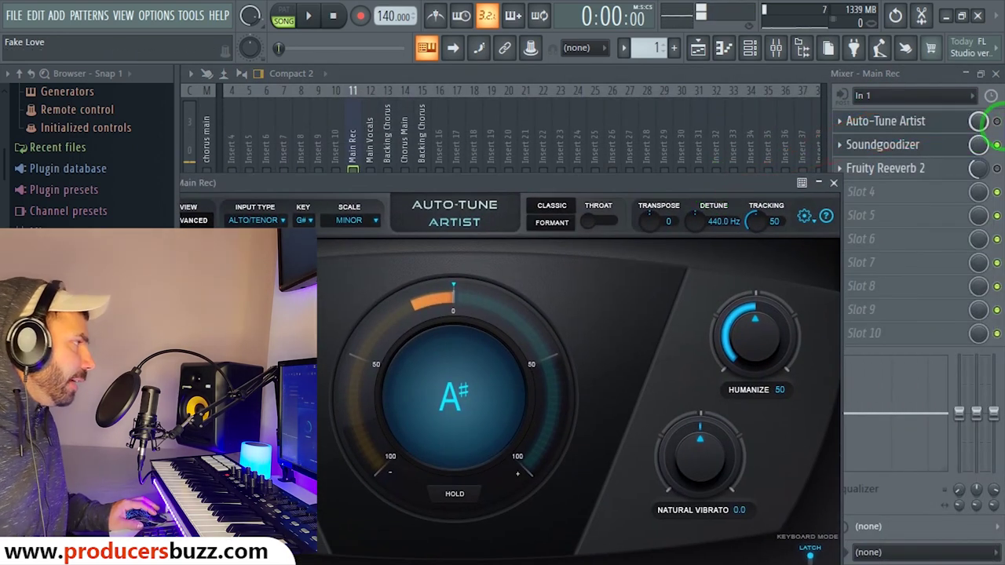
{"action": "left_click", "coordinate": [997, 121]}
{"action": "left_click", "coordinate": [834, 183]}
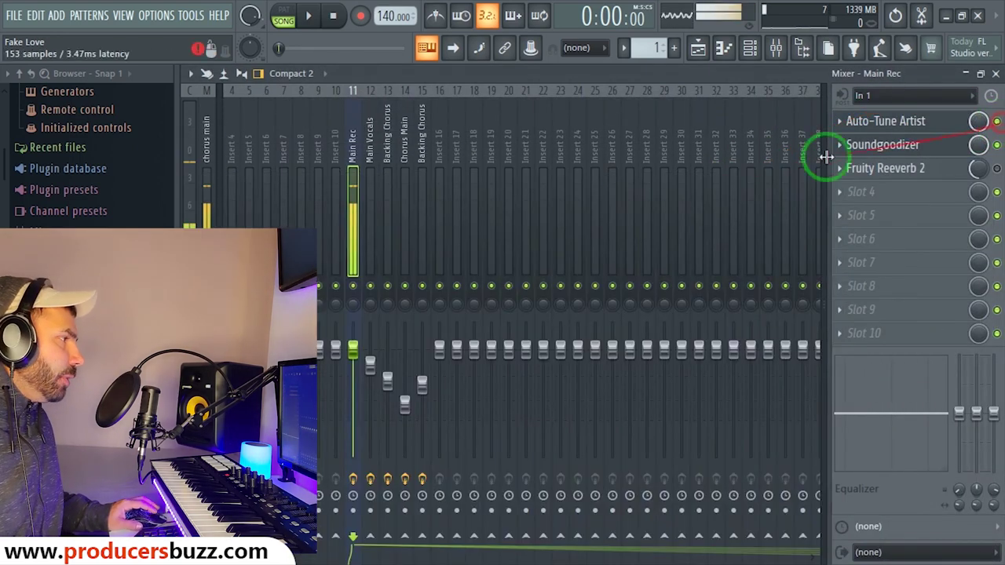
{"action": "left_click", "coordinate": [931, 124]}
{"action": "left_click_drag", "start_coordinate": [642, 193], "coordinate": [756, 104]}
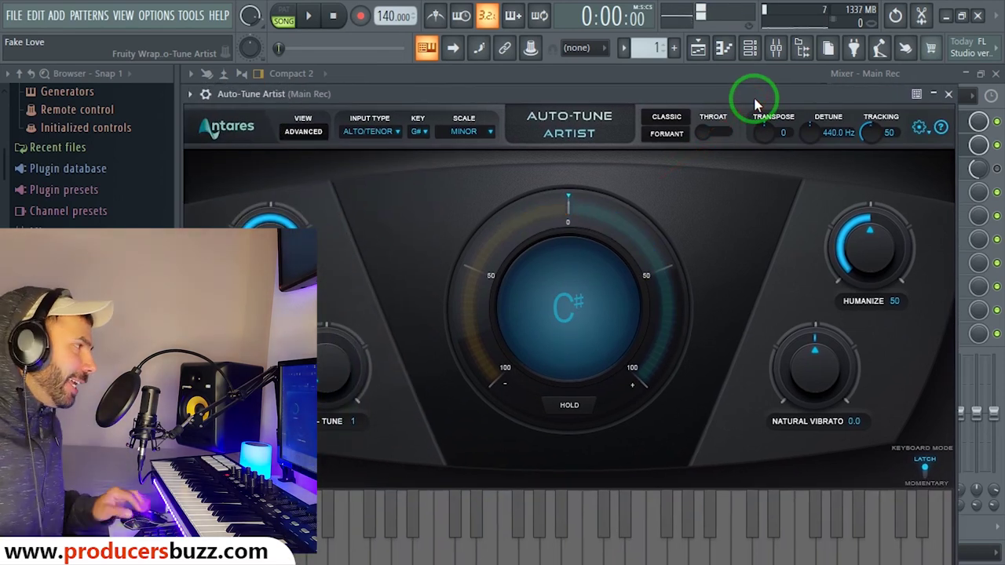
{"action": "left_click_drag", "start_coordinate": [733, 91], "coordinate": [621, 91]}
- Bypass Auto-Tune Artist on Main Rec to compare the vocal without it, and enable it again
{"action": "left_click", "coordinate": [995, 123]}
{"action": "left_click", "coordinate": [898, 128]}
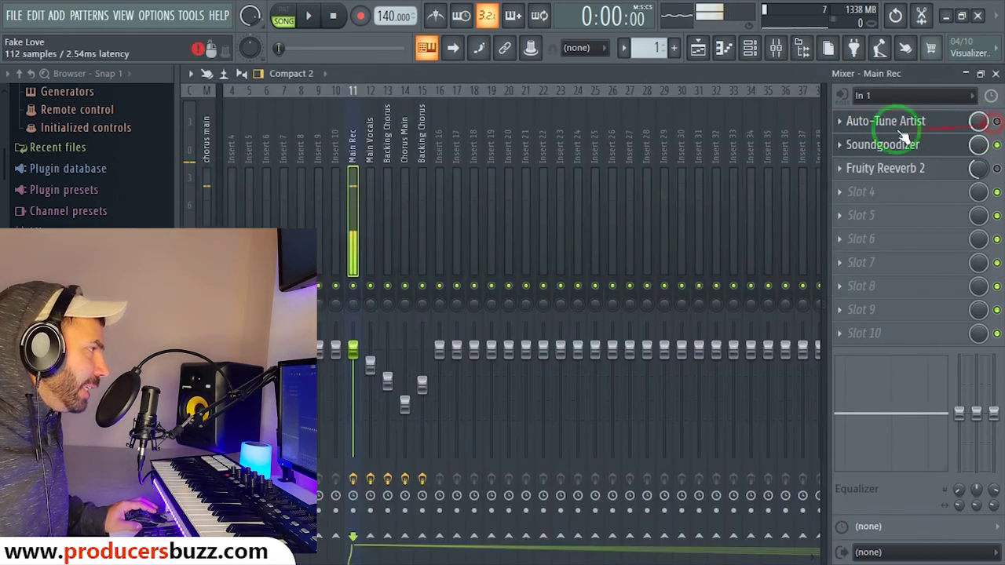
{"action": "left_click", "coordinate": [936, 123]}
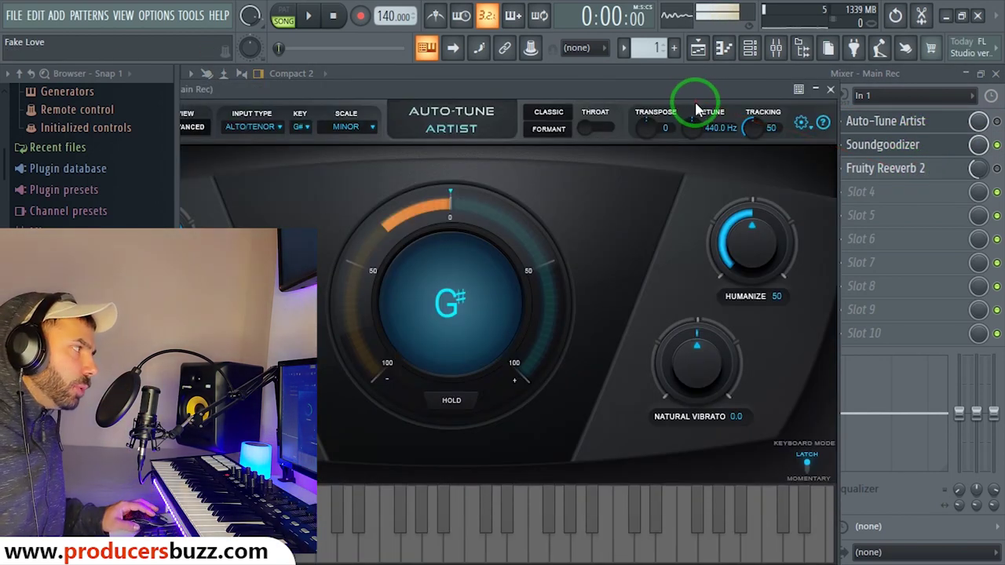
{"action": "left_click_drag", "start_coordinate": [651, 91], "coordinate": [648, 116]}
{"action": "left_click", "coordinate": [997, 121]}
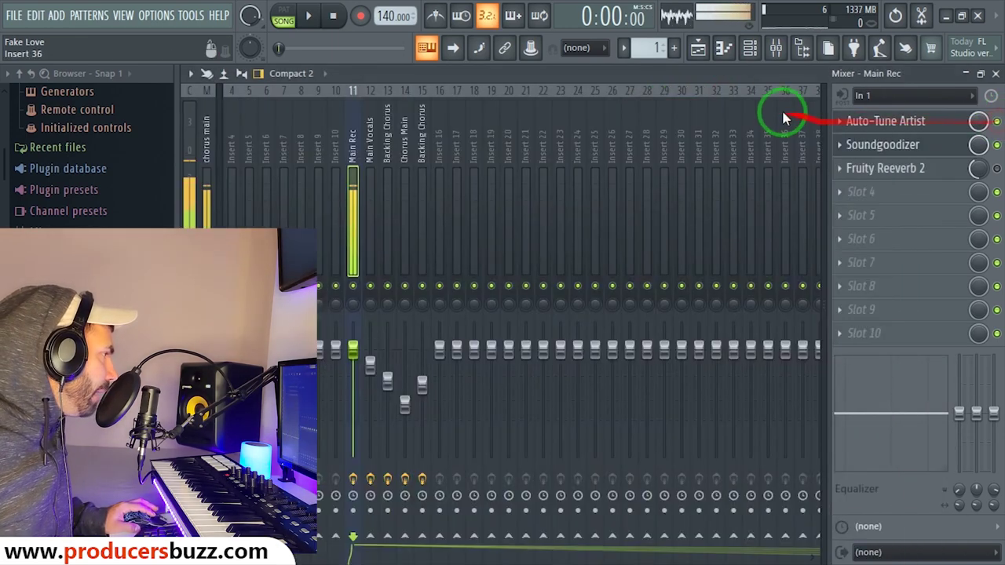
- Open Auto-Tune Artist on Main Rec and set Retune Speed to 3 and Humanize to 50
{"action": "left_click", "coordinate": [920, 122]}
{"action": "left_click_drag", "start_coordinate": [648, 118], "coordinate": [717, 120]}
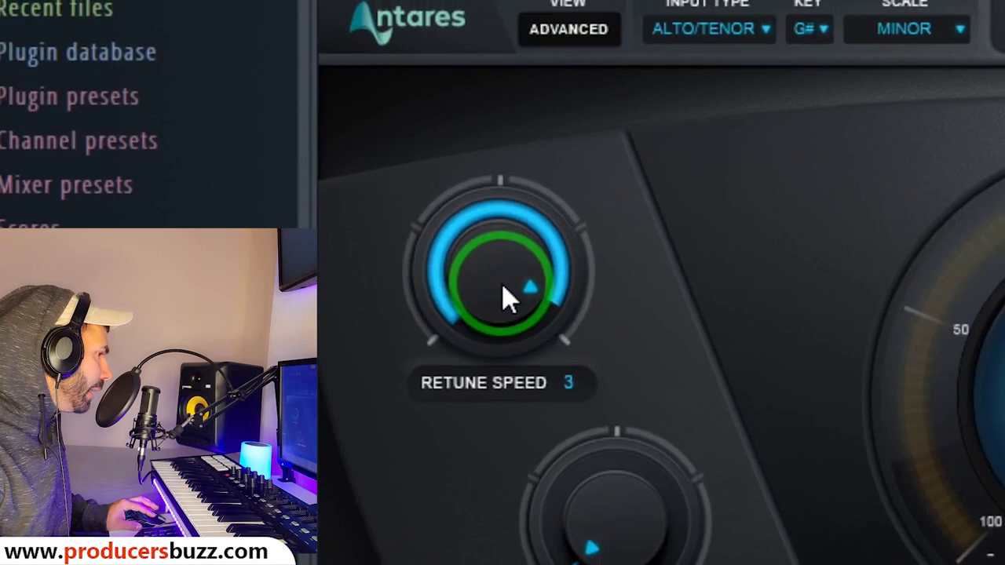
{"action": "mouse_move", "coordinate": [506, 277]}
{"action": "left_mouse_down"}
{"action": "mouse_move", "coordinate": [505, 297]}
{"action": "mouse_move", "coordinate": [505, 281]}
{"action": "left_mouse_up"}
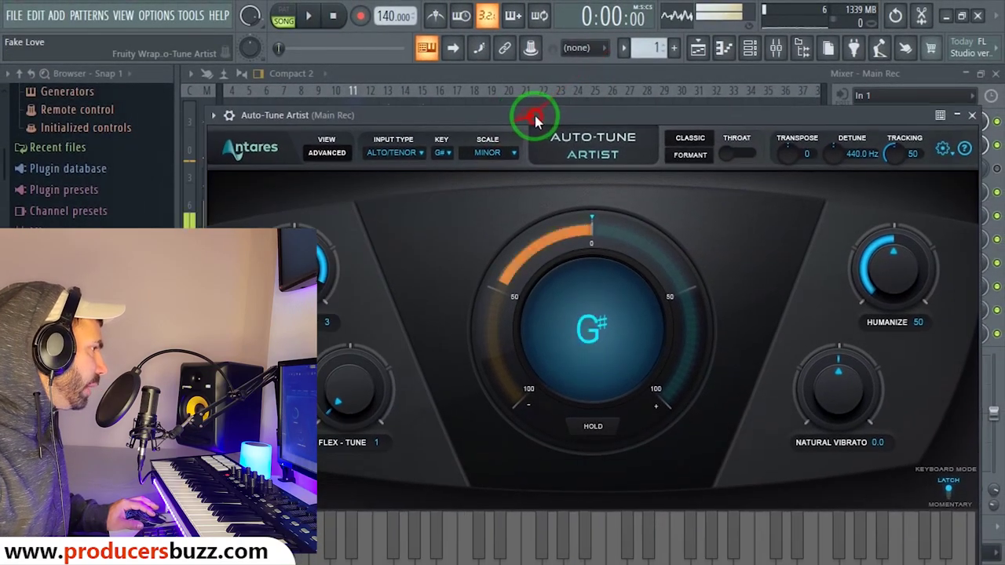
{"action": "left_click_drag", "start_coordinate": [534, 116], "coordinate": [537, 114]}
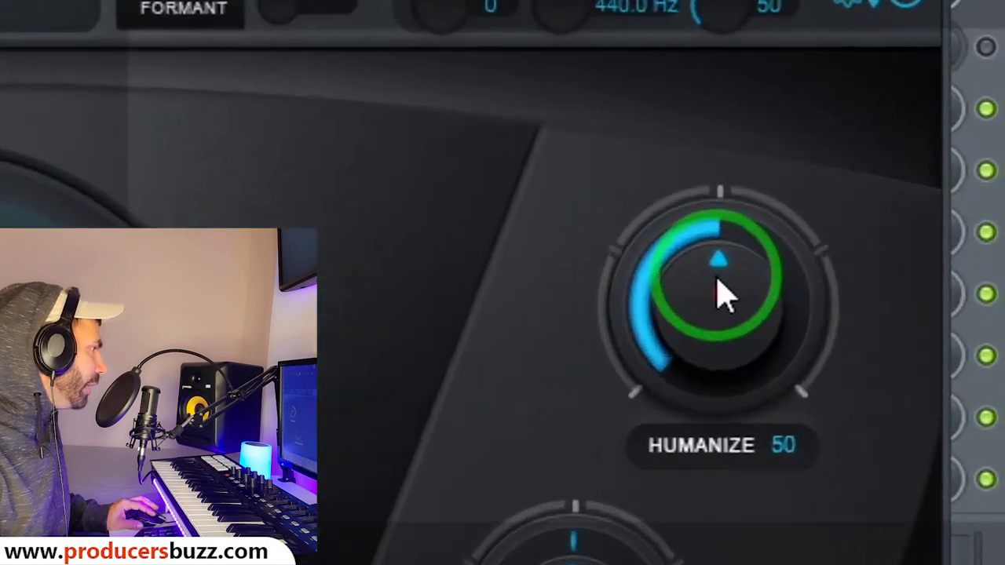
{"action": "left_click_drag", "start_coordinate": [895, 267], "coordinate": [896, 268]}
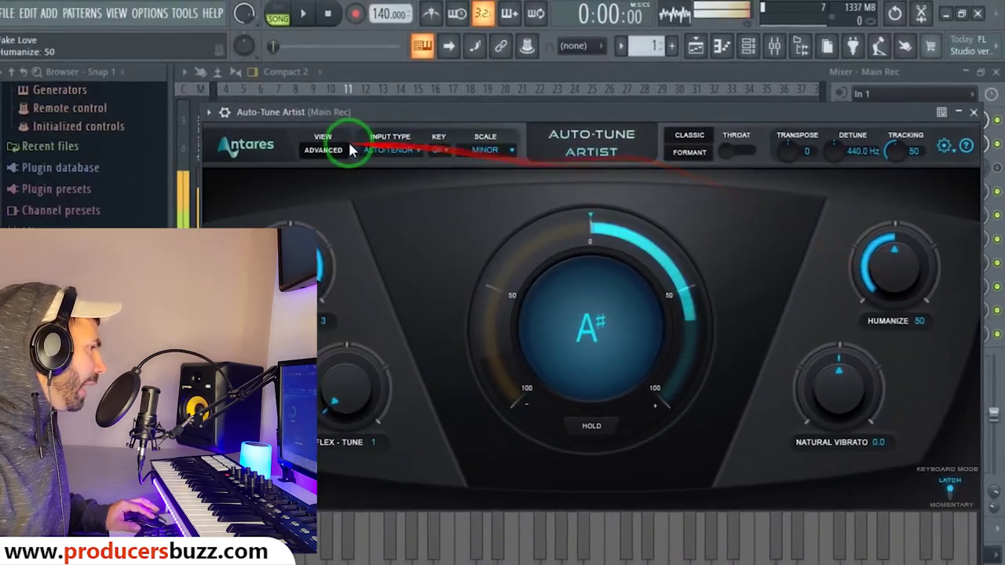
- Choose Alto/Tenor as the input type in Auto-Tune Artist
{"action": "left_click", "coordinate": [405, 152]}
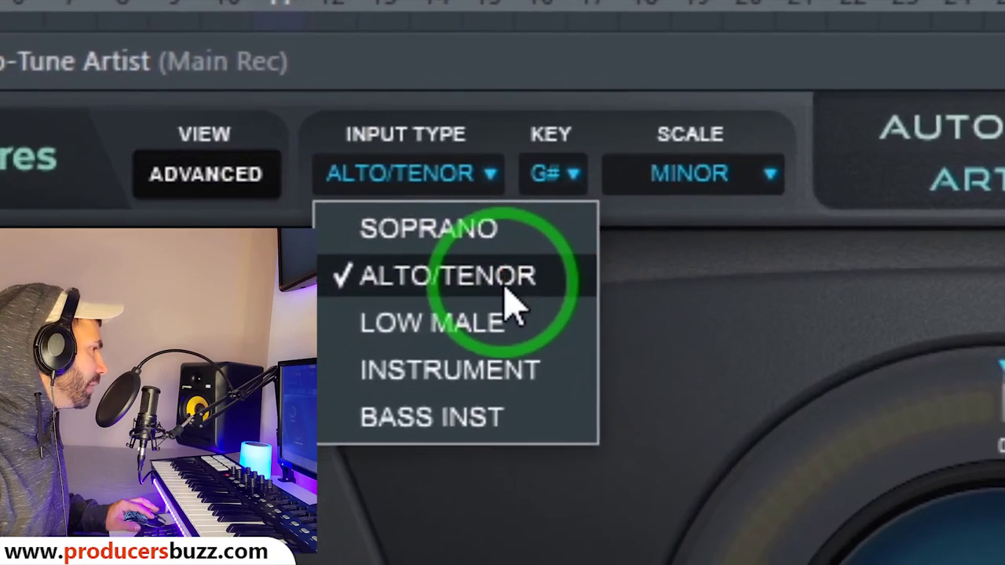
{"action": "left_click", "coordinate": [507, 291]}
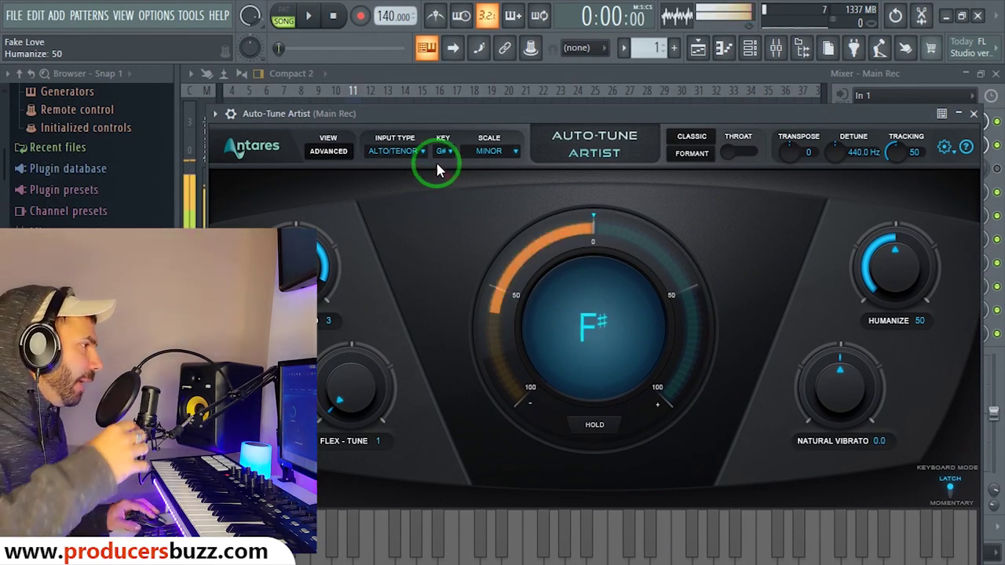
- Set the Auto-Tune Artist scale to Major and the key to G
{"action": "left_click", "coordinate": [443, 151]}
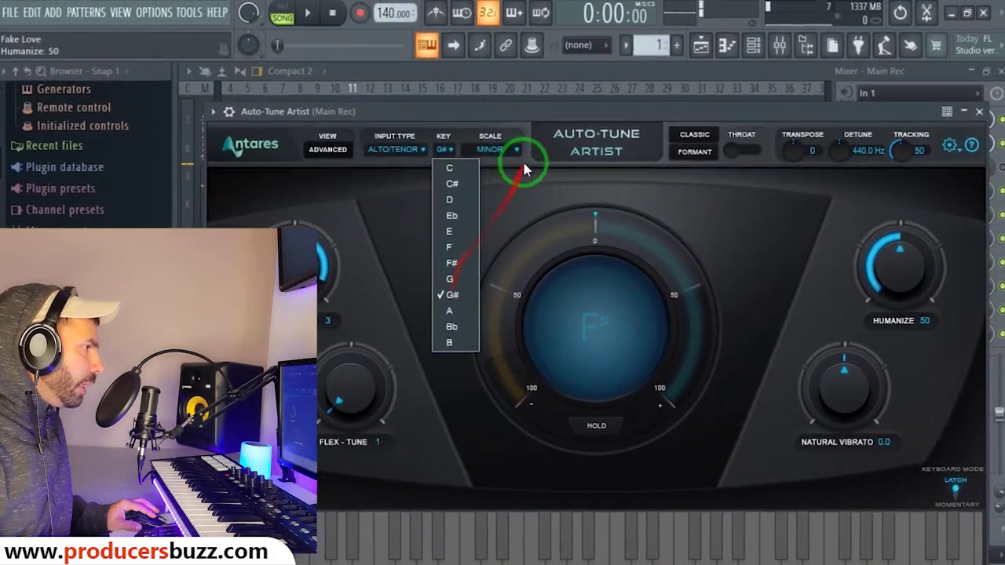
{"action": "left_click", "coordinate": [510, 153]}
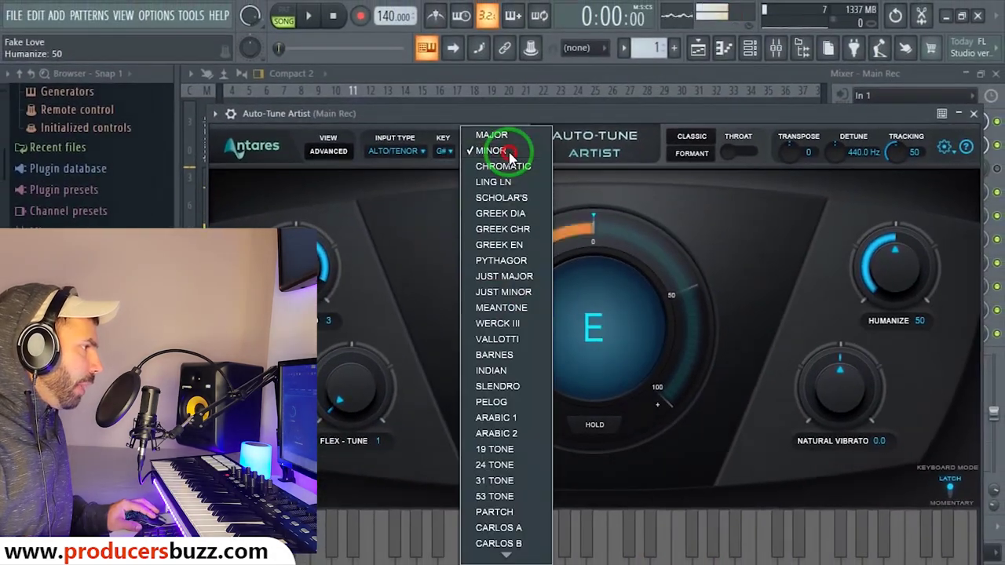
{"action": "left_click", "coordinate": [436, 138]}
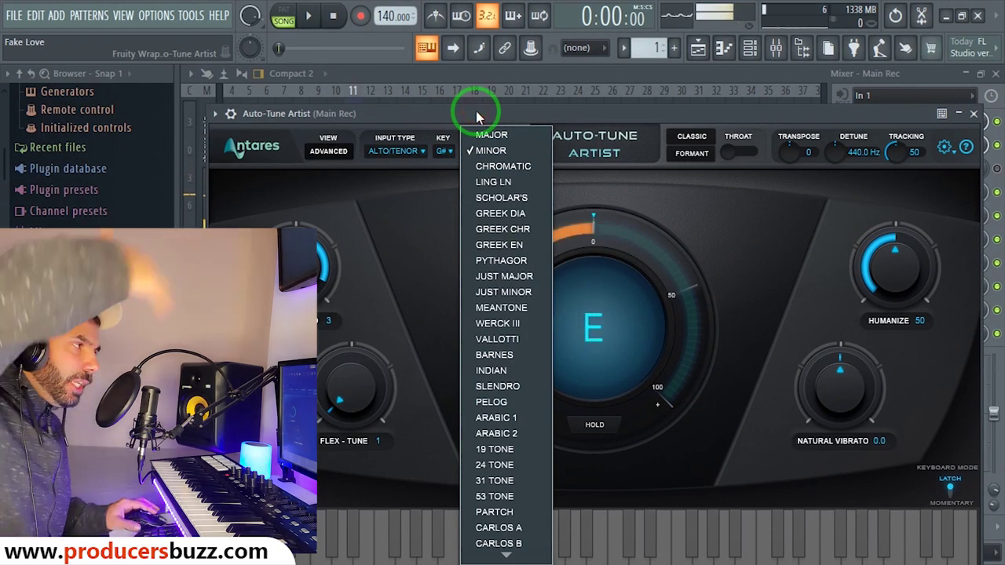
{"action": "left_click", "coordinate": [516, 124]}
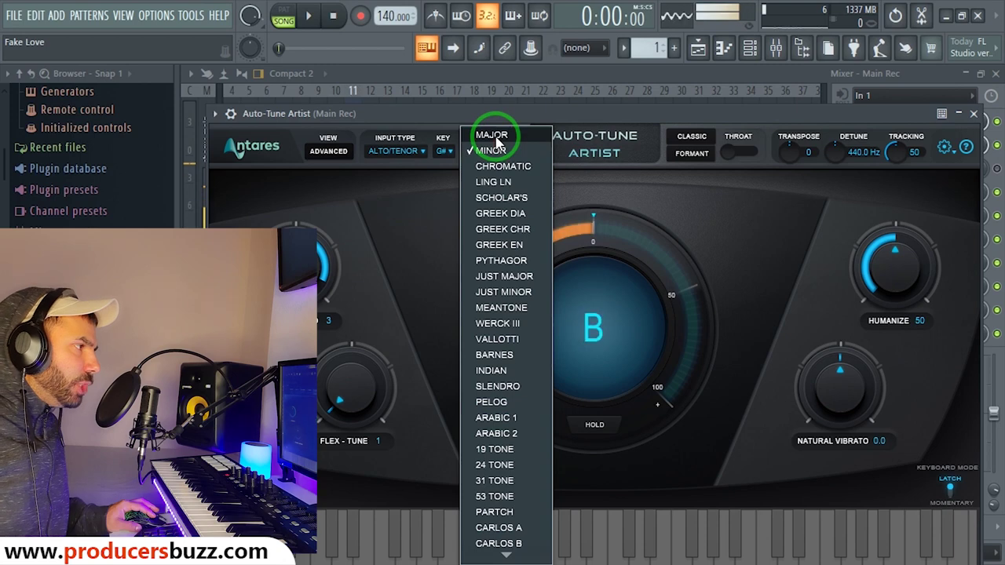
{"action": "left_click", "coordinate": [494, 140]}
{"action": "left_click", "coordinate": [444, 151]}
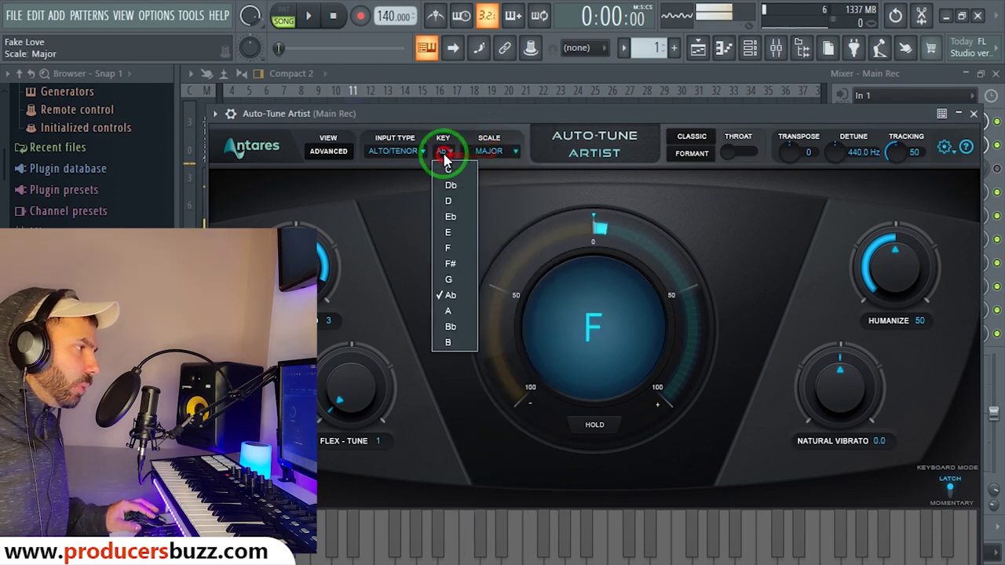
{"action": "left_click", "coordinate": [457, 276]}
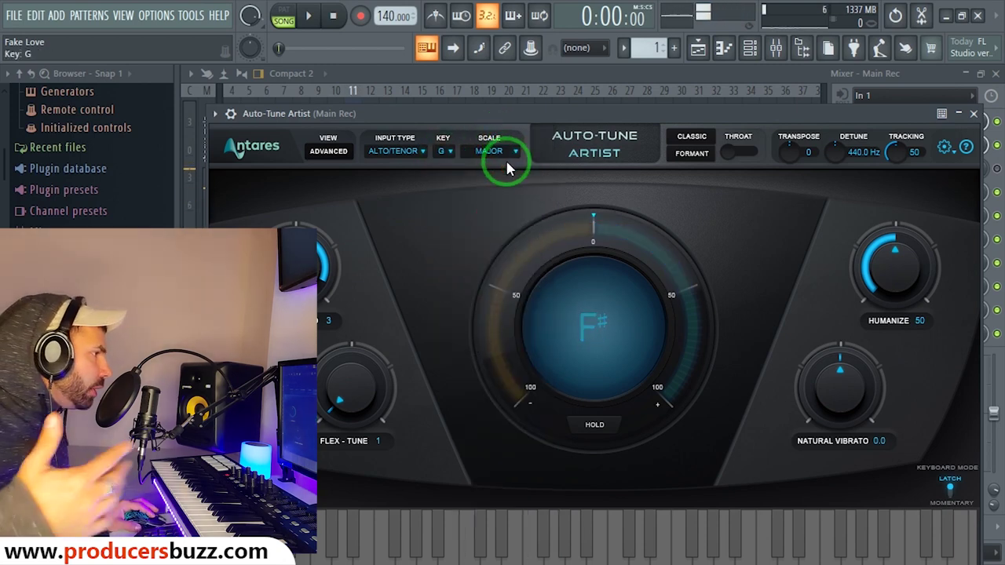
- Try the Minor scale with key A in Auto-Tune Artist
{"action": "left_click", "coordinate": [505, 151]}
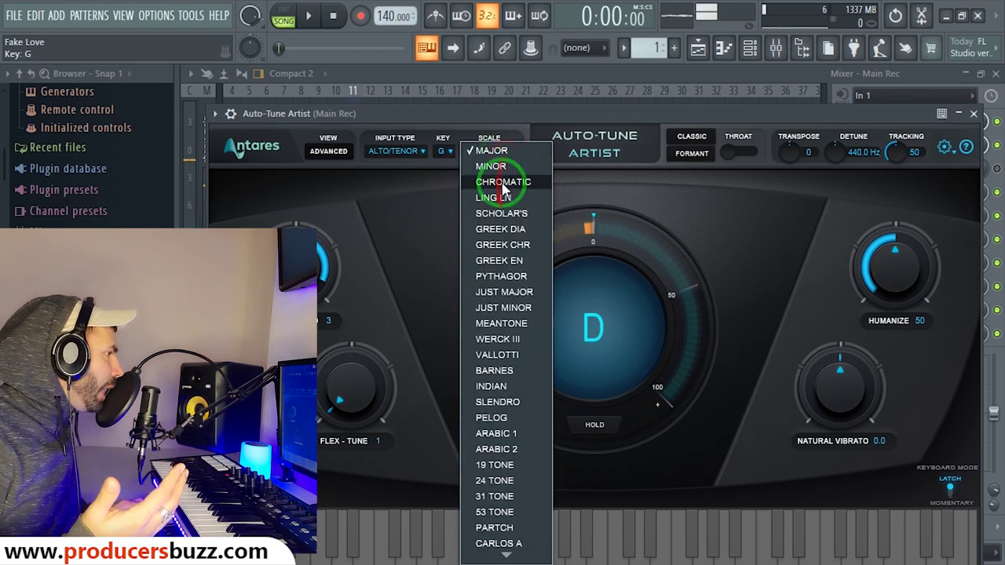
{"action": "left_click", "coordinate": [493, 164]}
{"action": "left_click", "coordinate": [496, 151]}
{"action": "left_click", "coordinate": [494, 151]}
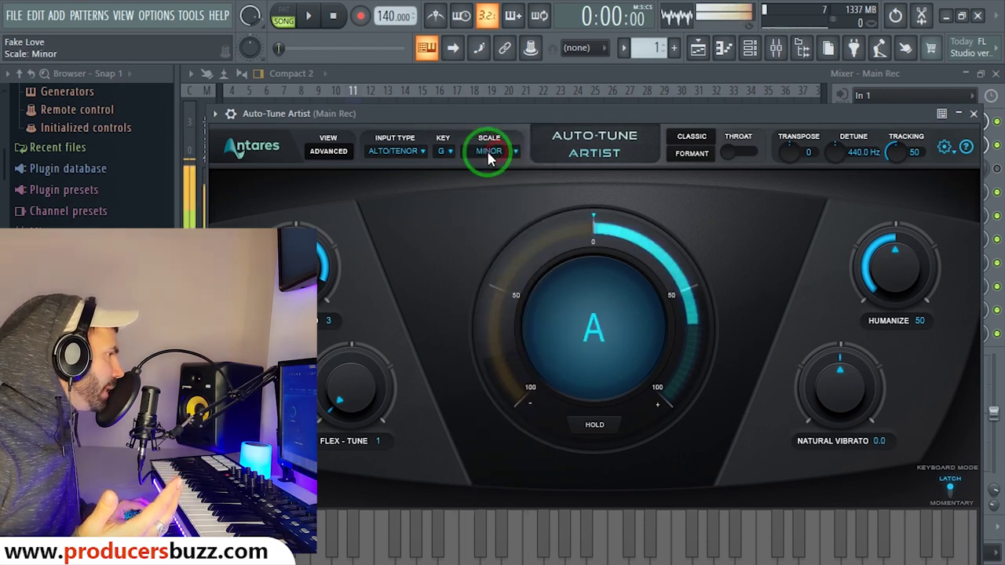
{"action": "left_click", "coordinate": [444, 150]}
{"action": "left_click", "coordinate": [446, 311]}
- Try the keys C, A and B in the Minor scale of Auto-Tune Artist
{"action": "left_click", "coordinate": [446, 151]}
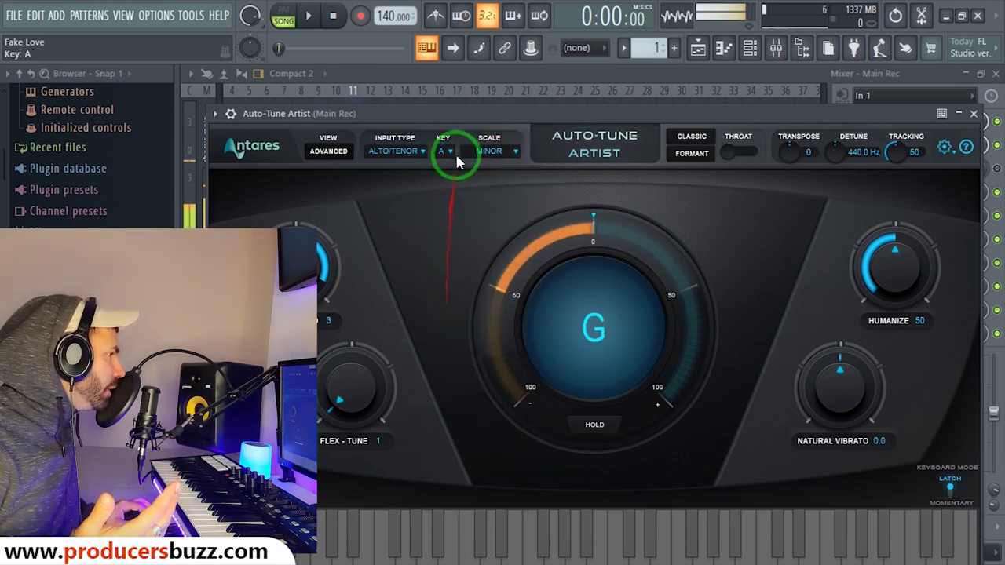
{"action": "left_click", "coordinate": [449, 170]}
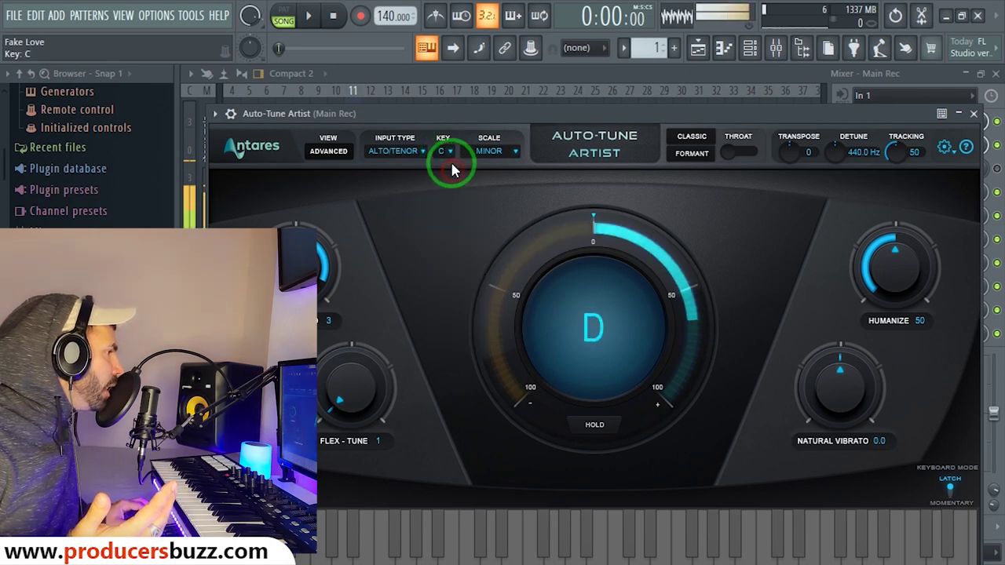
{"action": "left_click_drag", "start_coordinate": [444, 151], "coordinate": [465, 259]}
{"action": "left_click", "coordinate": [453, 312]}
{"action": "left_click", "coordinate": [444, 151]}
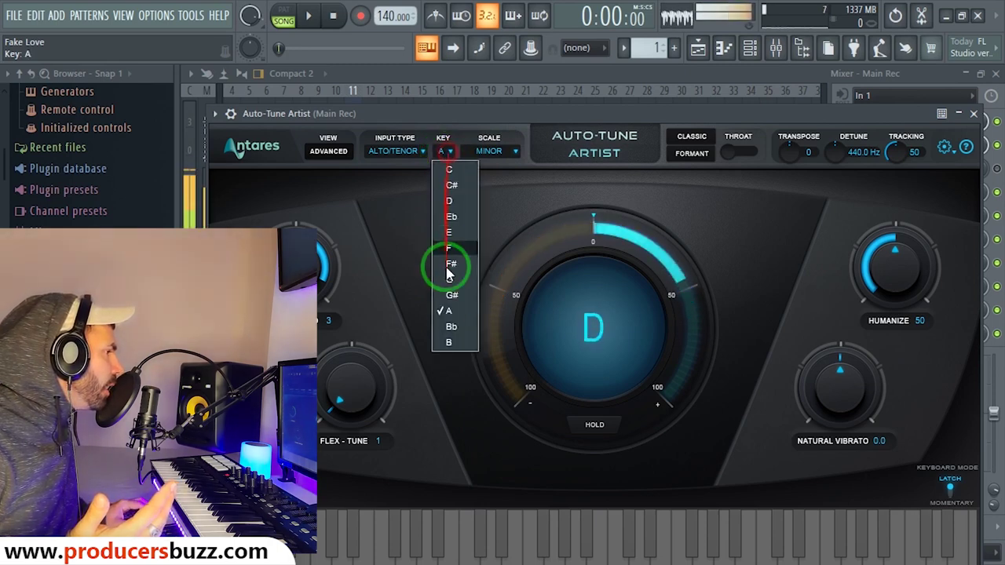
{"action": "left_click", "coordinate": [448, 342]}
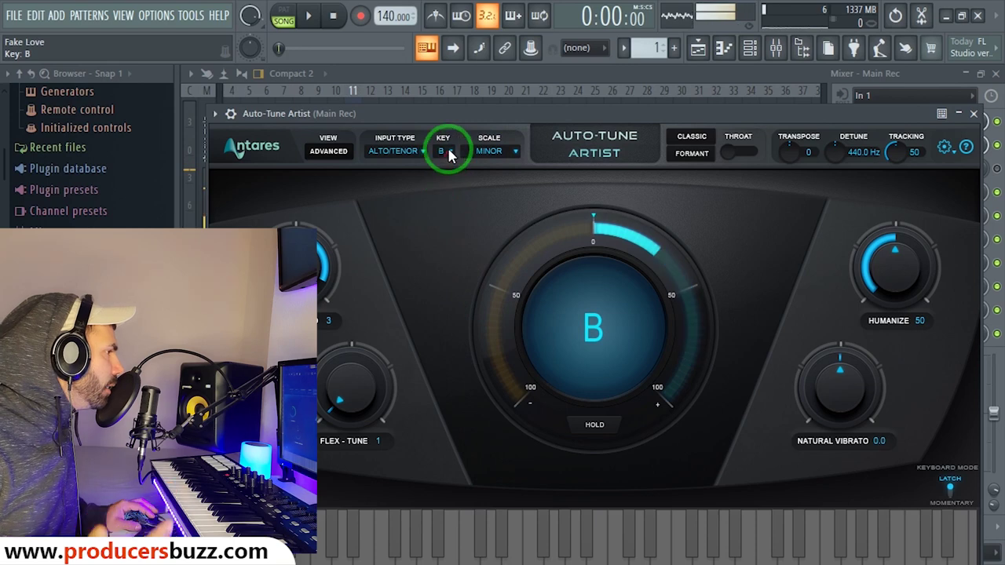
- Try the Major scale with key B in Auto-Tune Artist and bring up the key choices
{"action": "left_click", "coordinate": [487, 152]}
{"action": "left_click", "coordinate": [491, 135]}
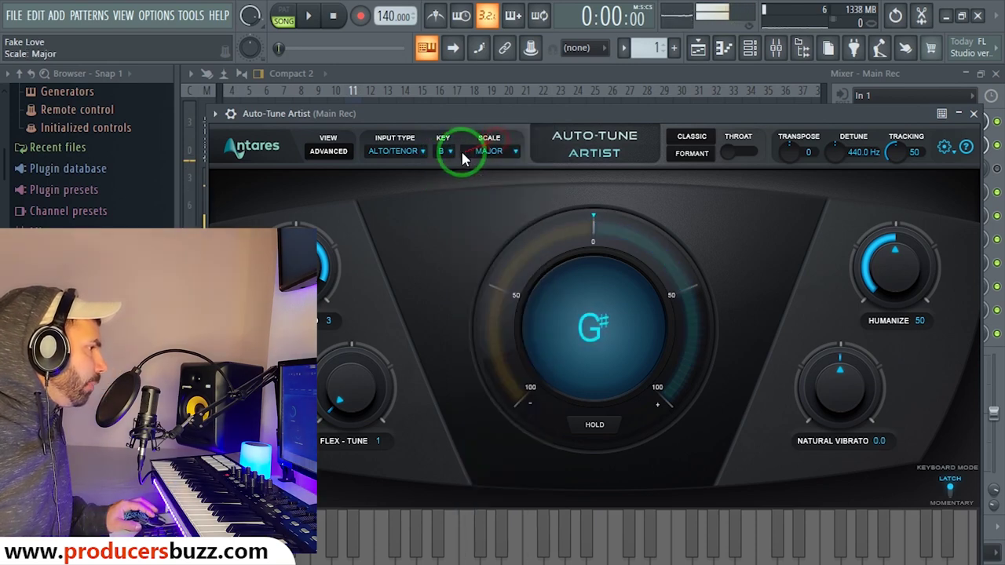
{"action": "left_click", "coordinate": [442, 151]}
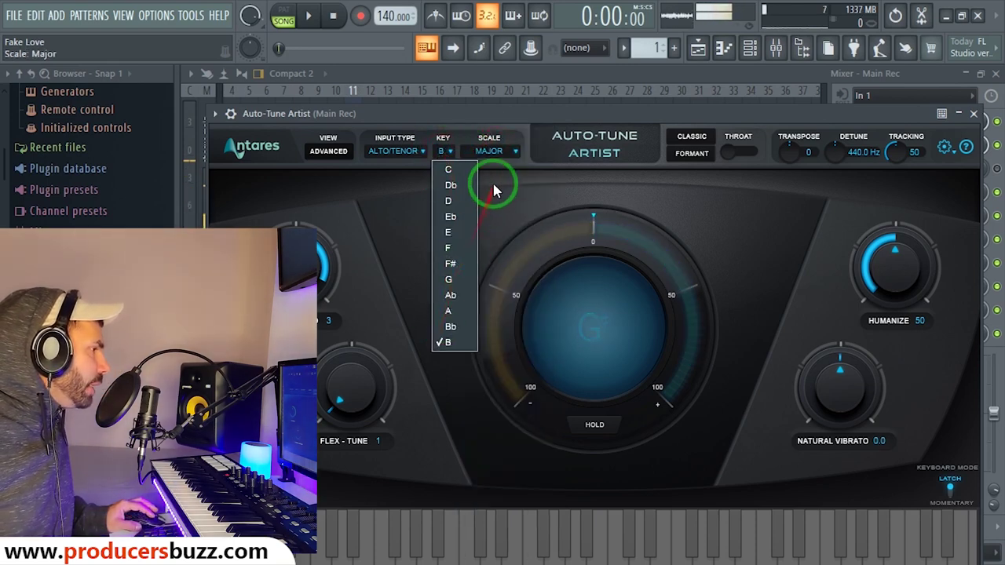
- Set the Auto-Tune Artist scale to Minor and the key to G#
{"action": "left_click", "coordinate": [488, 152]}
{"action": "left_click", "coordinate": [492, 162]}
{"action": "left_click", "coordinate": [443, 151]}
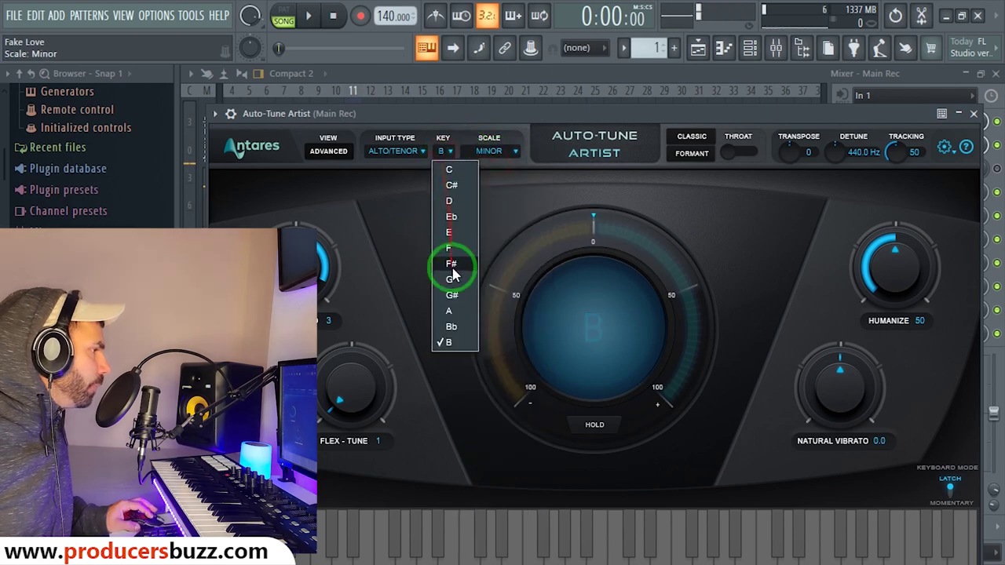
{"action": "left_click", "coordinate": [452, 296]}
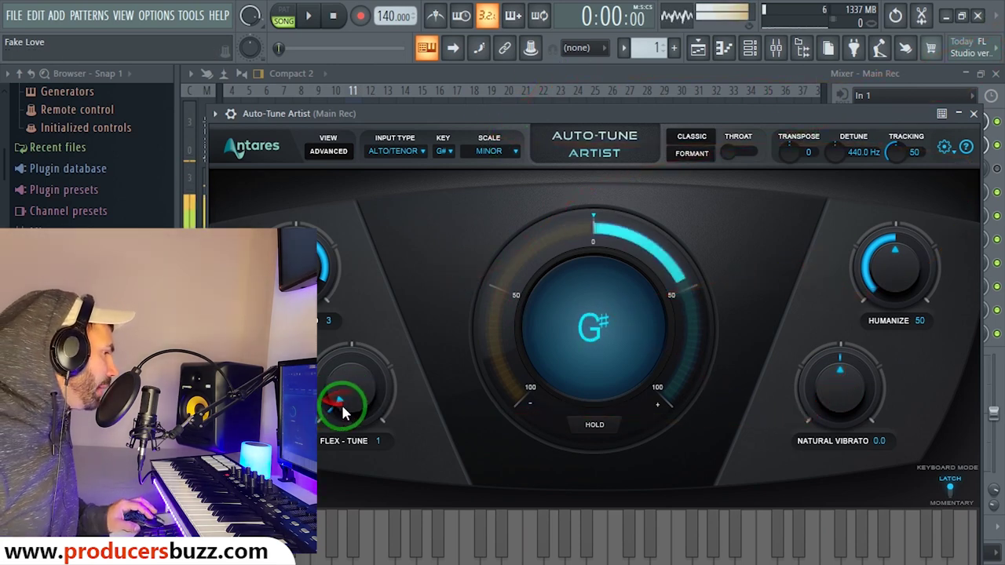
- Raise Flex-Tune in Auto-Tune Artist to 49 and fine-tune the amount again
{"action": "left_click_drag", "start_coordinate": [341, 410], "coordinate": [359, 328]}
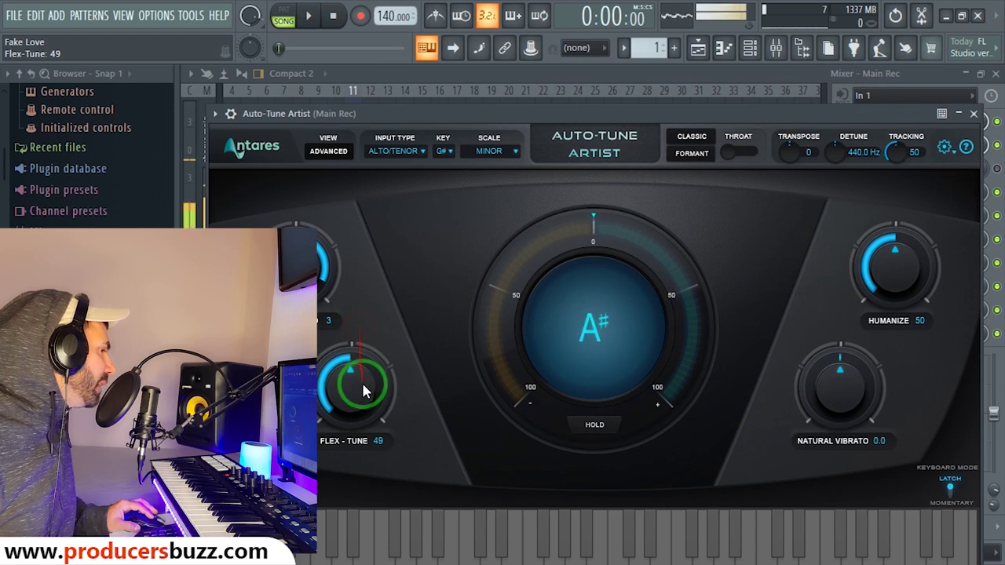
{"action": "mouse_move", "coordinate": [361, 380]}
{"action": "left_mouse_down"}
{"action": "mouse_move", "coordinate": [382, 521]}
{"action": "mouse_move", "coordinate": [769, 421]}
{"action": "mouse_move", "coordinate": [432, 413]}
{"action": "mouse_move", "coordinate": [346, 383]}
{"action": "left_mouse_up"}
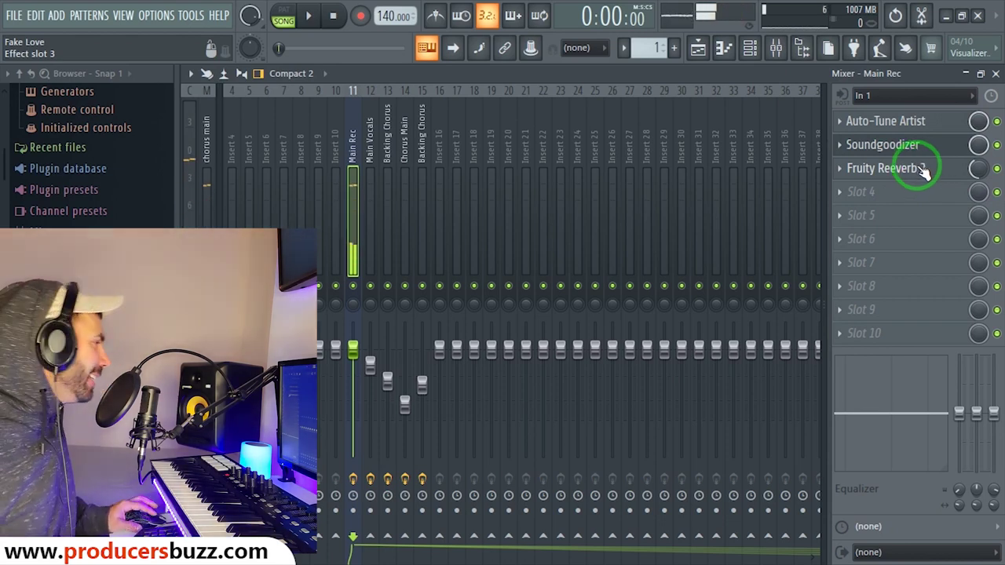
- Open Fruity Reeverb 2 on Main Rec to examine its dry, ER and wet levels, and close it
{"action": "left_click", "coordinate": [879, 170]}
{"action": "left_click_drag", "start_coordinate": [493, 190], "coordinate": [583, 144]}
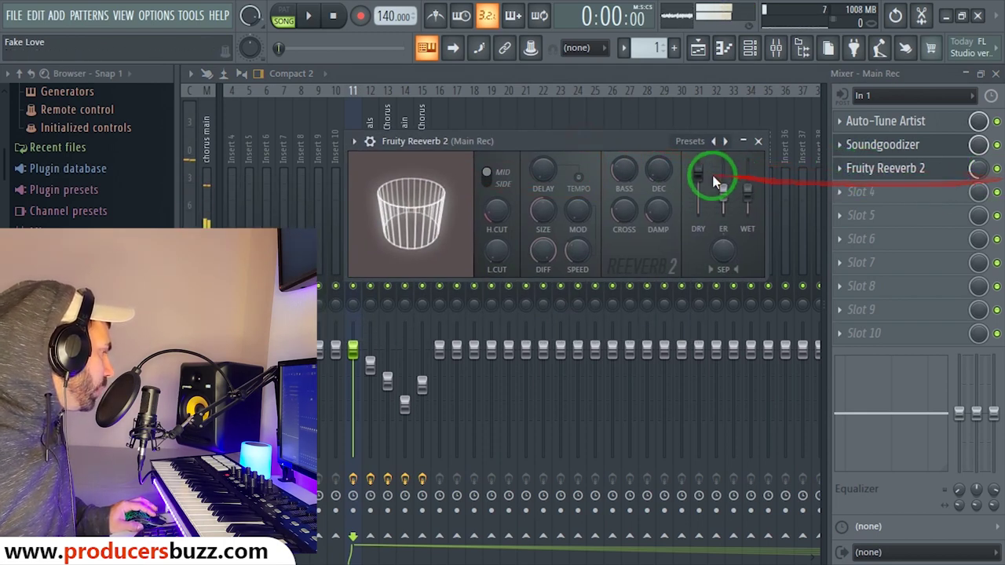
{"action": "left_click_drag", "start_coordinate": [591, 142], "coordinate": [590, 186]}
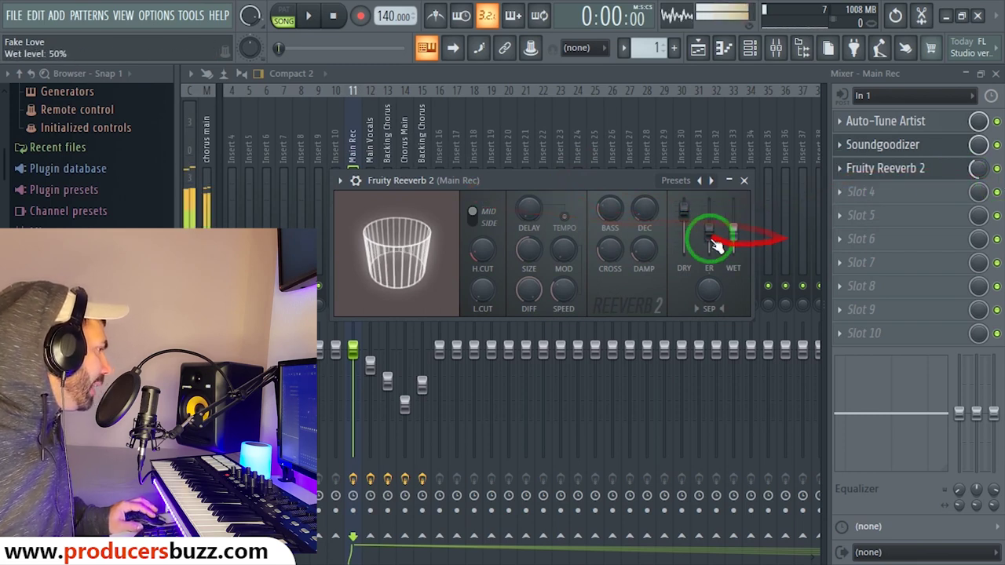
{"action": "left_click_drag", "start_coordinate": [528, 192], "coordinate": [641, 195]}
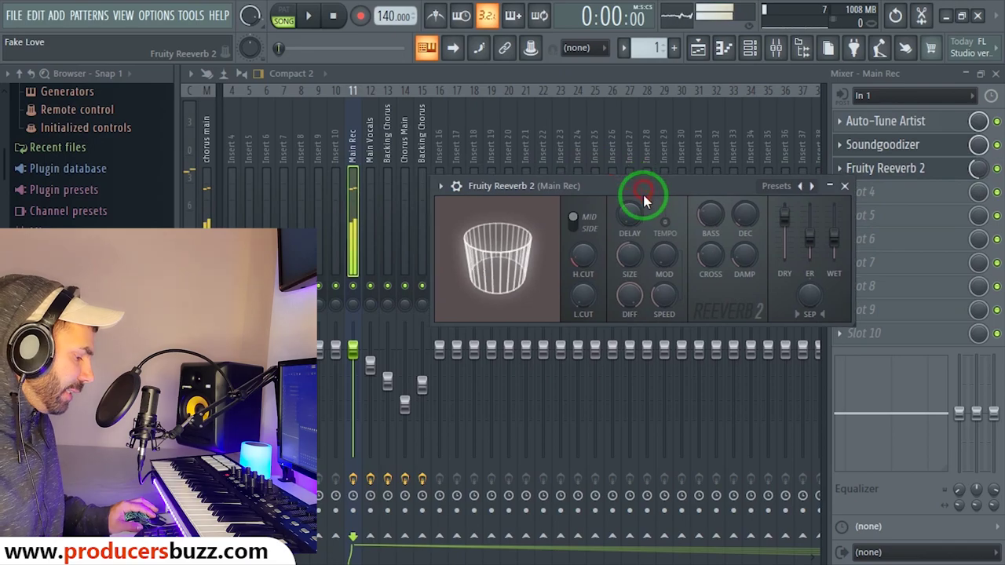
{"action": "left_click", "coordinate": [589, 230]}
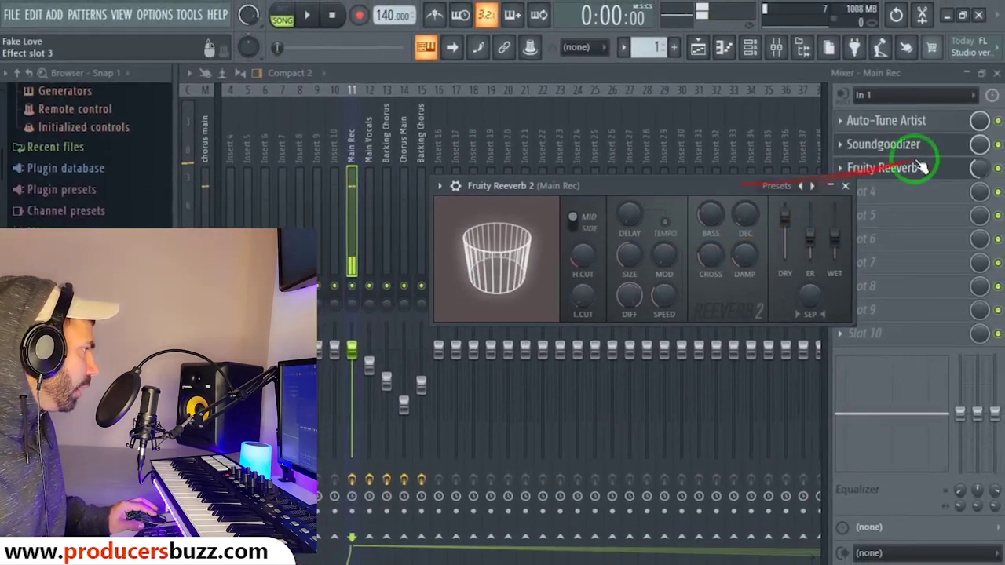
{"action": "left_click", "coordinate": [846, 186]}
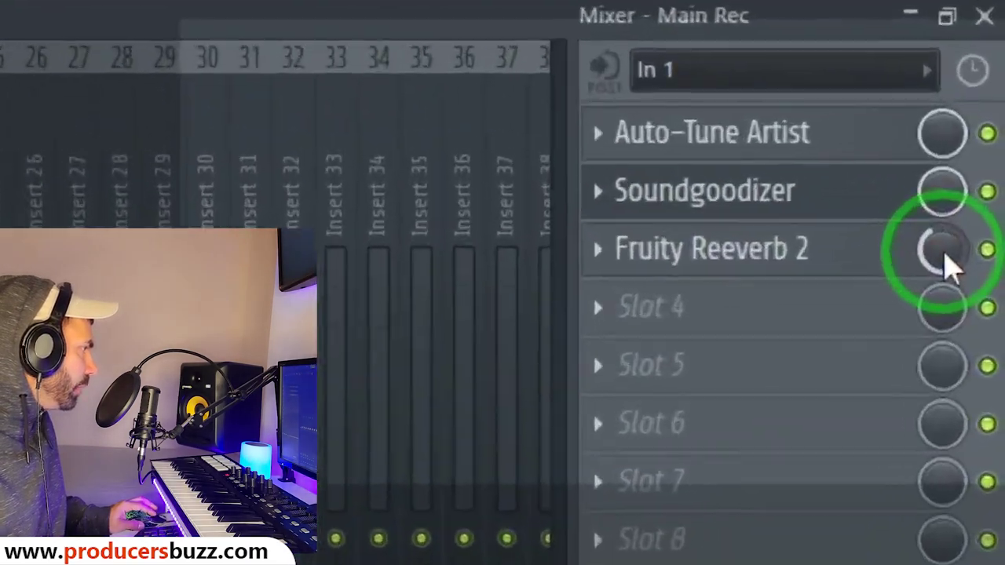
- Adjust the mix level of Fruity Reeverb 2 on the Main Rec track to around 36%
{"action": "left_click_drag", "start_coordinate": [980, 169], "coordinate": [980, 176]}
{"action": "mouse_move", "coordinate": [929, 286]}
{"action": "left_mouse_down"}
{"action": "mouse_move", "coordinate": [906, 240]}
{"action": "mouse_move", "coordinate": [911, 304]}
{"action": "left_mouse_up"}
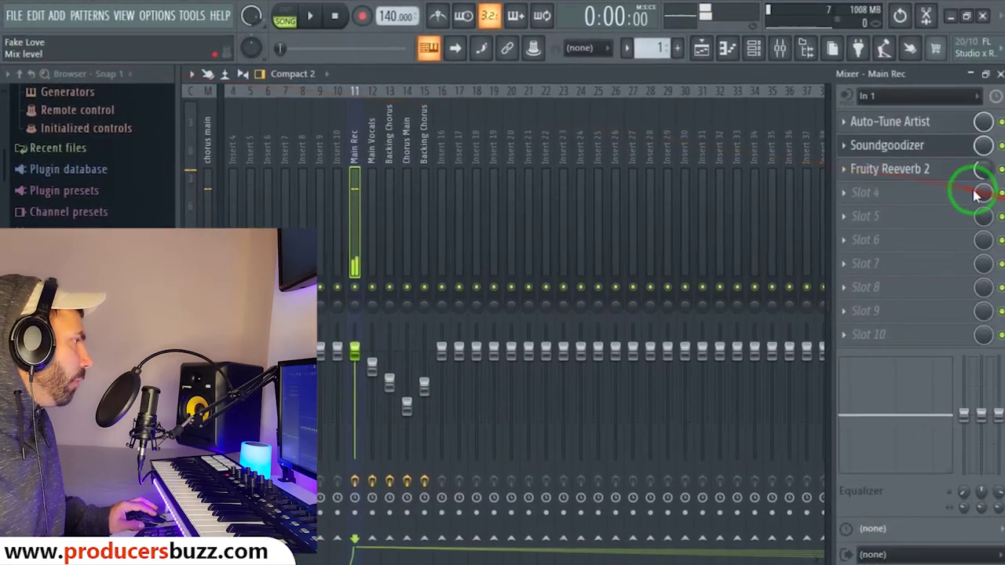
{"action": "left_click", "coordinate": [977, 173]}
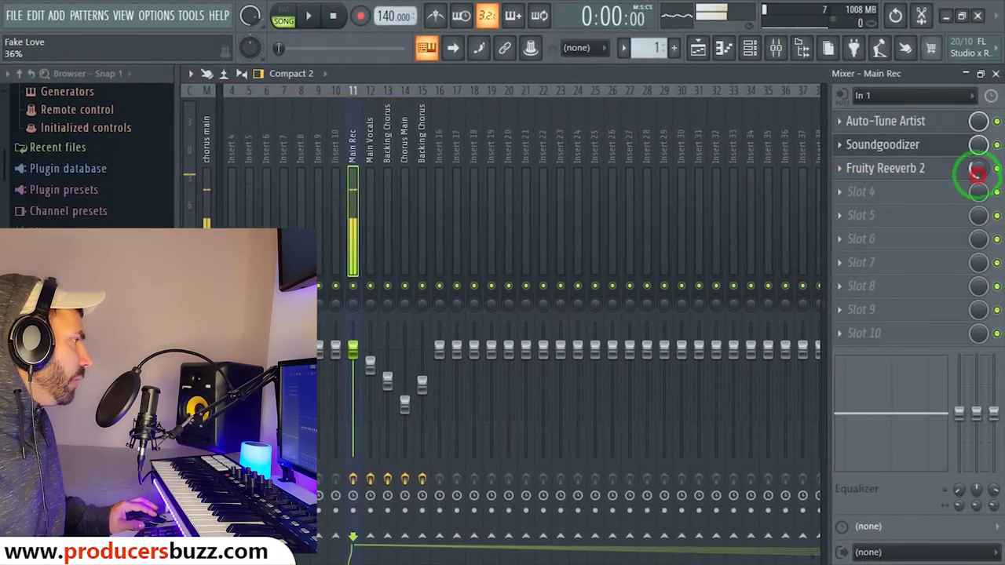
{"action": "left_click_drag", "start_coordinate": [975, 166], "coordinate": [975, 168]}
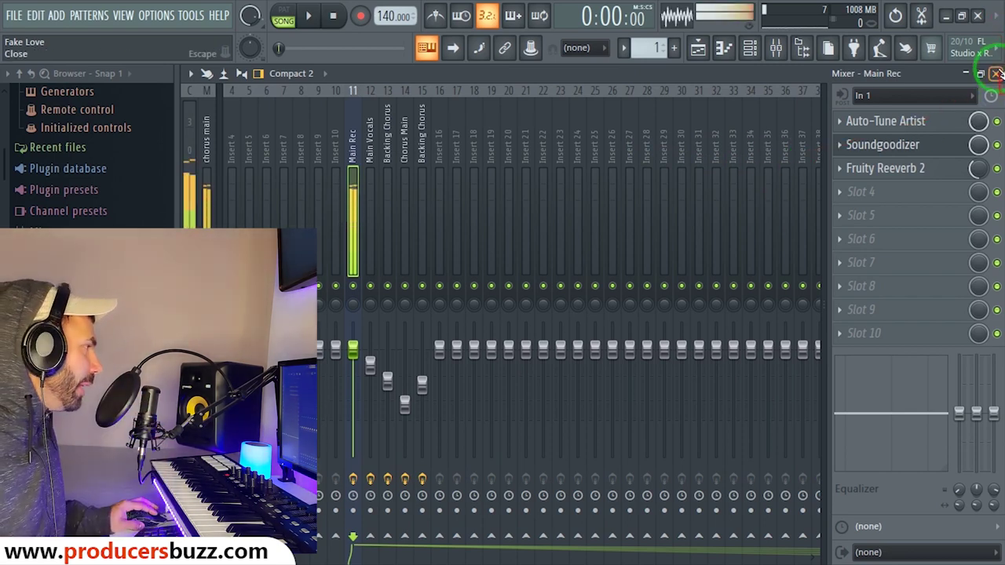
- Close the mixer and set the playlist playback position just before the verse1 clip, at 0:29:14
{"action": "left_click", "coordinate": [995, 73]}
{"action": "mouse_move", "coordinate": [642, 94]}
{"action": "left_mouse_down"}
{"action": "mouse_move", "coordinate": [630, 91]}
{"action": "mouse_move", "coordinate": [776, 92]}
{"action": "mouse_move", "coordinate": [632, 94]}
{"action": "left_mouse_up"}
{"action": "left_click", "coordinate": [630, 107]}
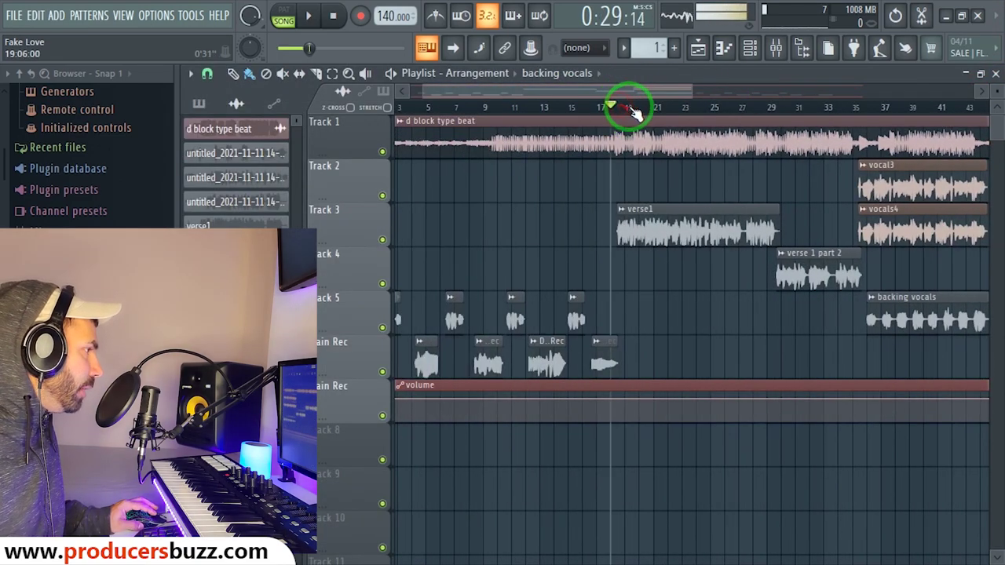
{"action": "left_click", "coordinate": [638, 108]}
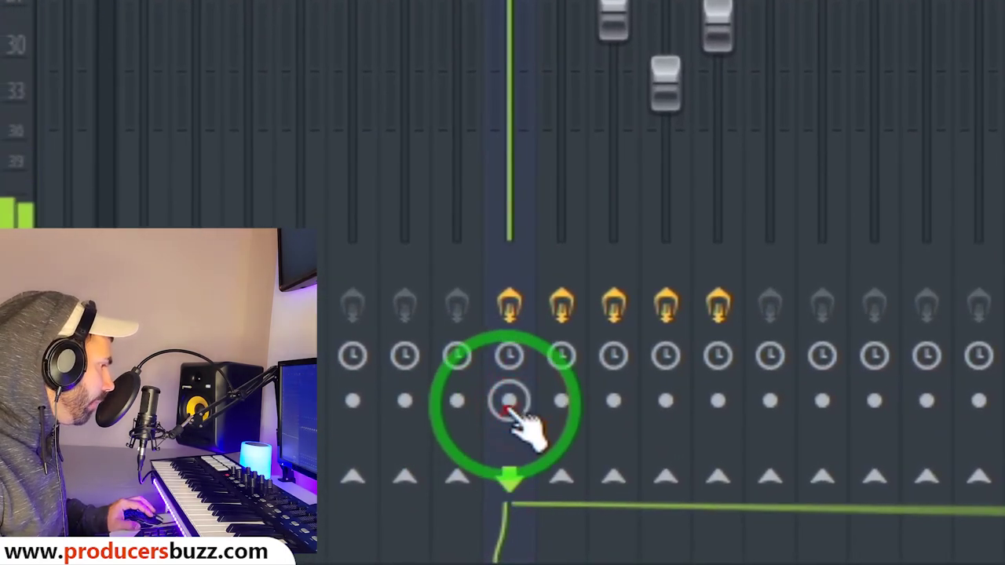
- Arm the Main Rec mixer track and record a vocal take into the playlist from 0:29:14
{"action": "left_click", "coordinate": [511, 407]}
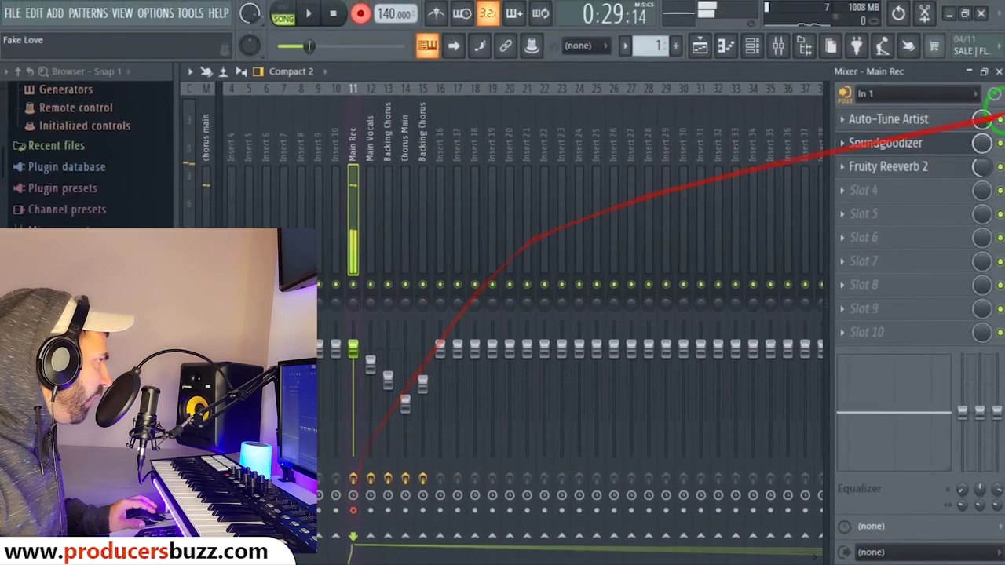
{"action": "left_click", "coordinate": [999, 72]}
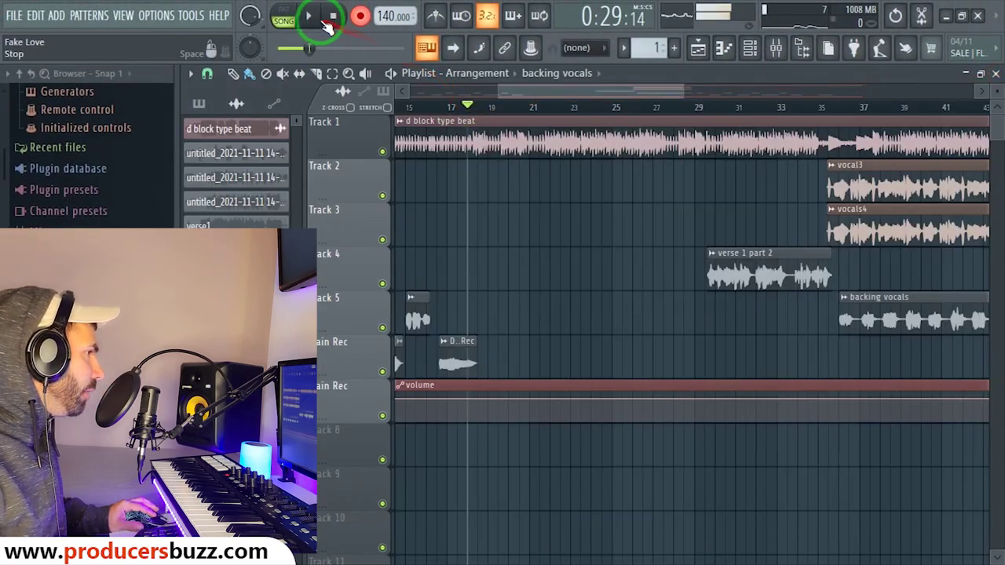
{"action": "left_click", "coordinate": [316, 21]}
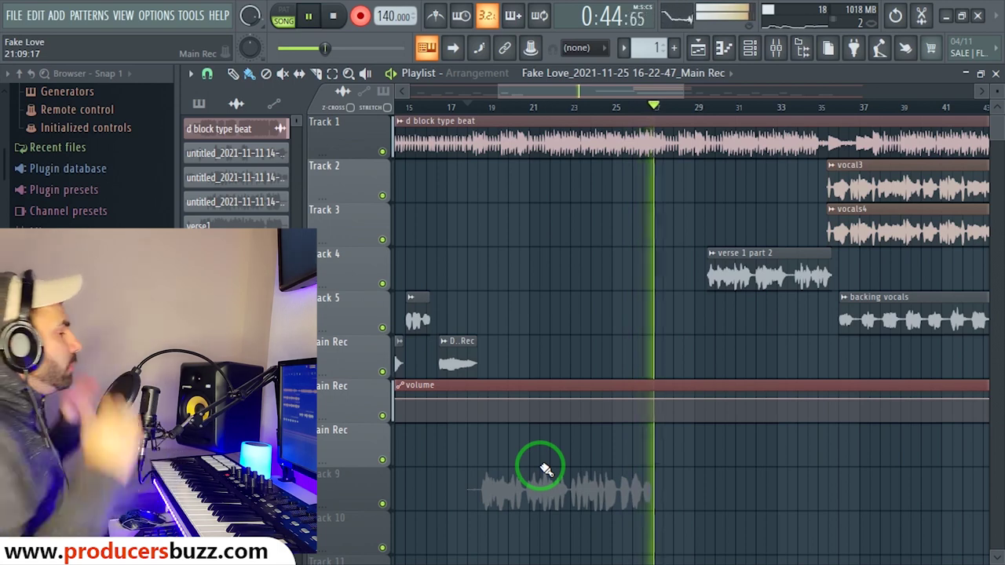
{"action": "key", "text": "space"}
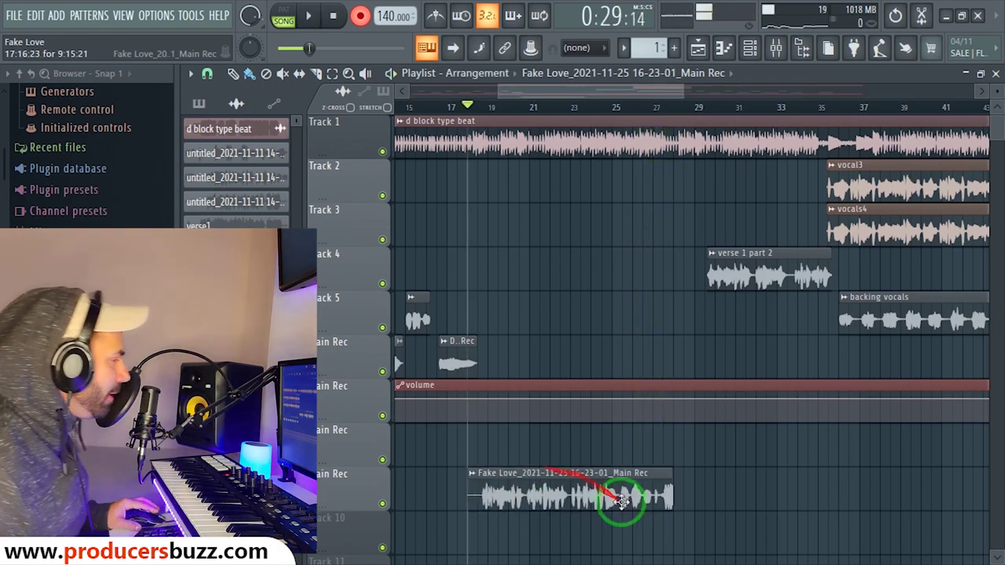
- Turn off record mode and play back the new Main Rec vocal take
{"action": "left_click", "coordinate": [361, 19]}
{"action": "key", "text": "space"}
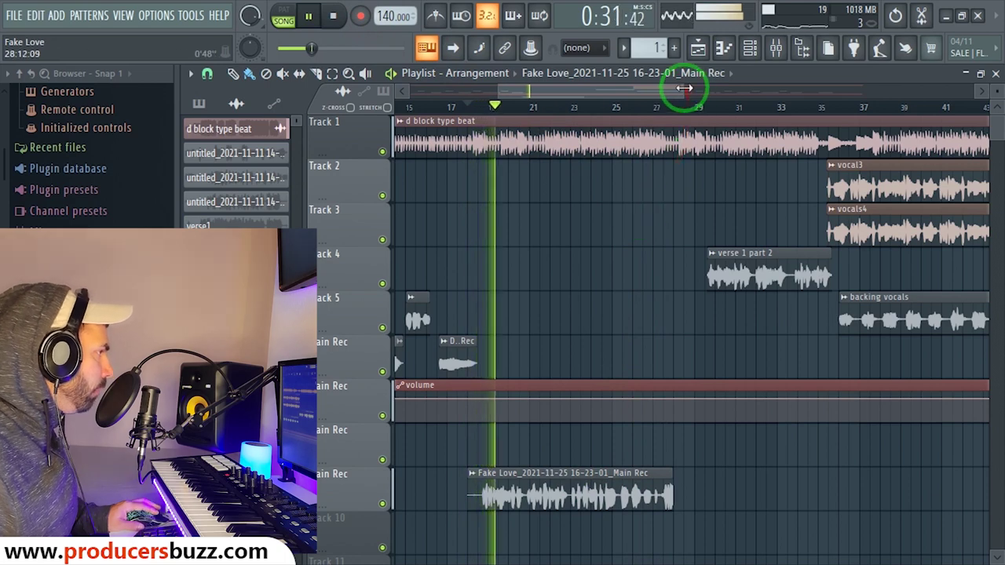
{"action": "left_click_drag", "start_coordinate": [683, 87], "coordinate": [580, 90]}
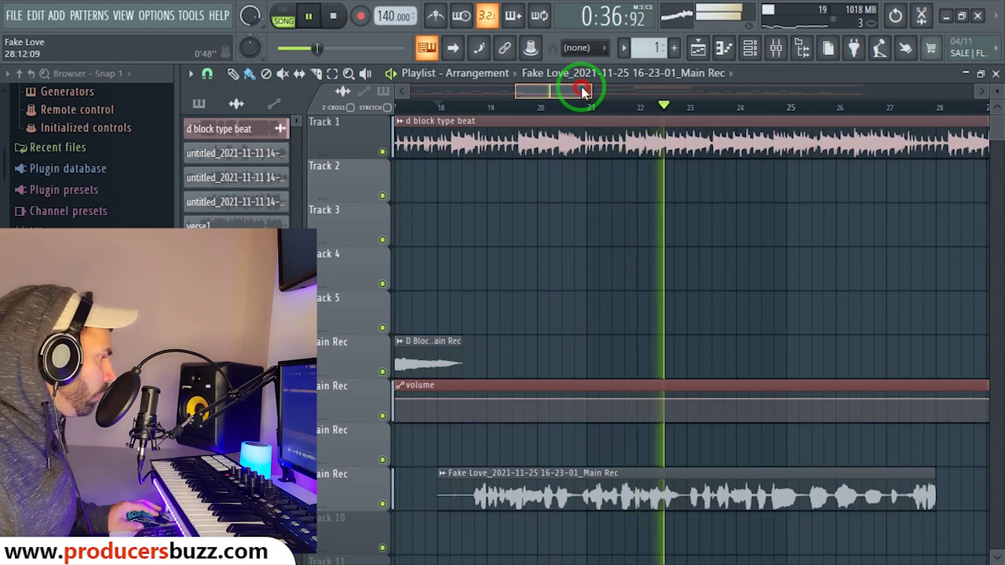
{"action": "key", "text": "space"}
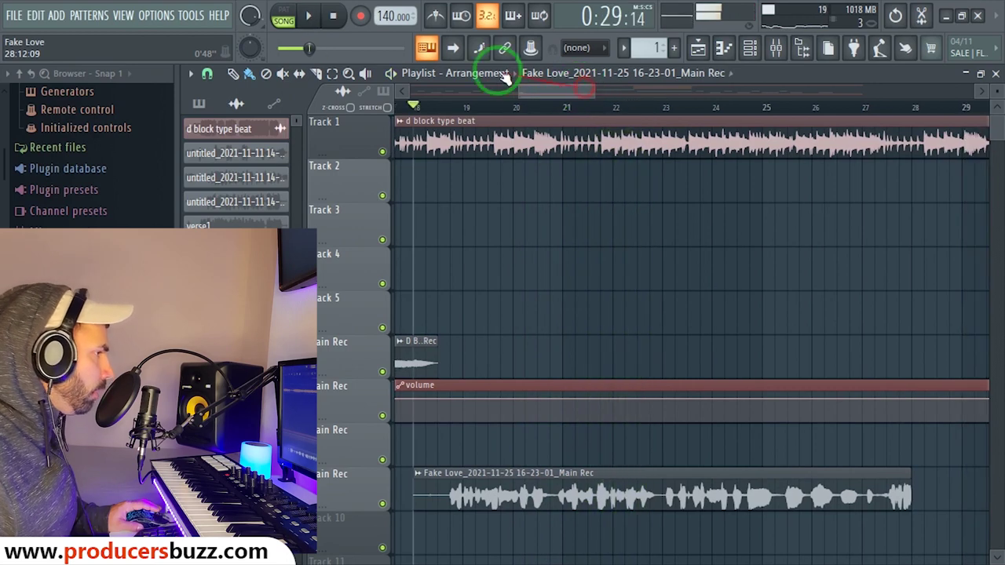
- Change the playlist's snap setting and nudge the recorded Main Rec vocal clip slightly later in time during playback
{"action": "left_click", "coordinate": [209, 74]}
{"action": "left_click", "coordinate": [229, 152]}
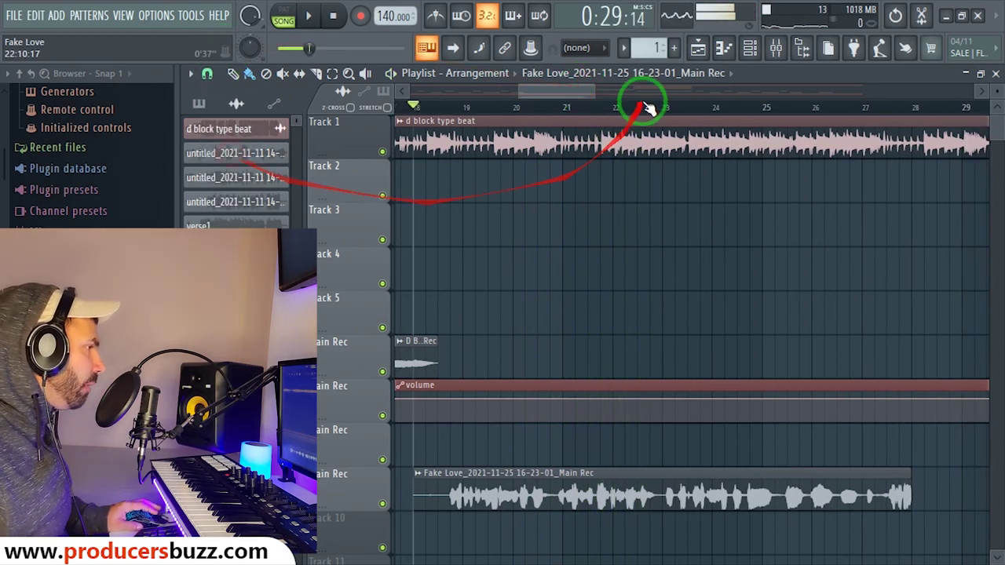
{"action": "left_click_drag", "start_coordinate": [597, 93], "coordinate": [552, 92]}
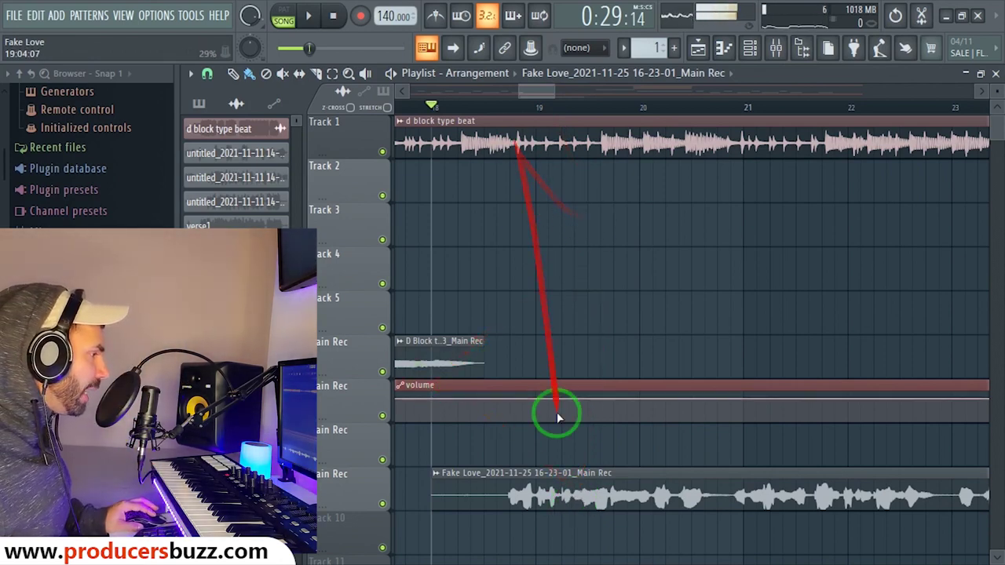
{"action": "key", "text": "space"}
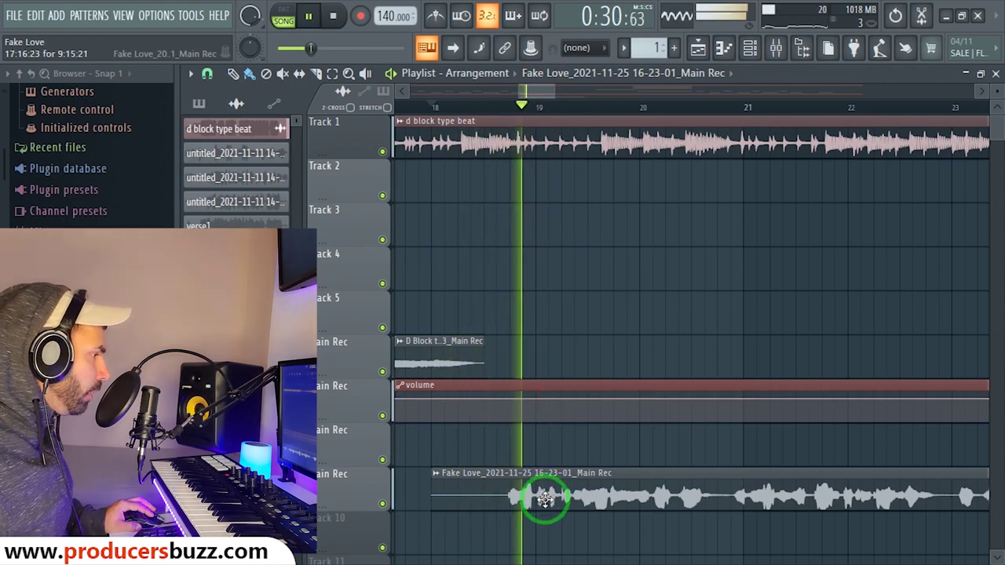
{"action": "left_click_drag", "start_coordinate": [542, 497], "coordinate": [549, 500]}
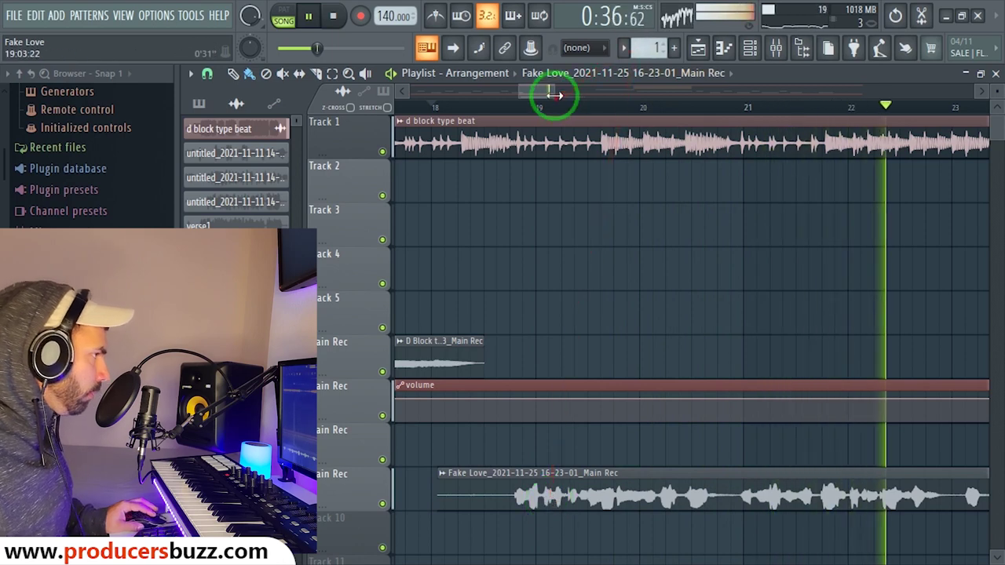
{"action": "left_click_drag", "start_coordinate": [553, 92], "coordinate": [633, 94]}
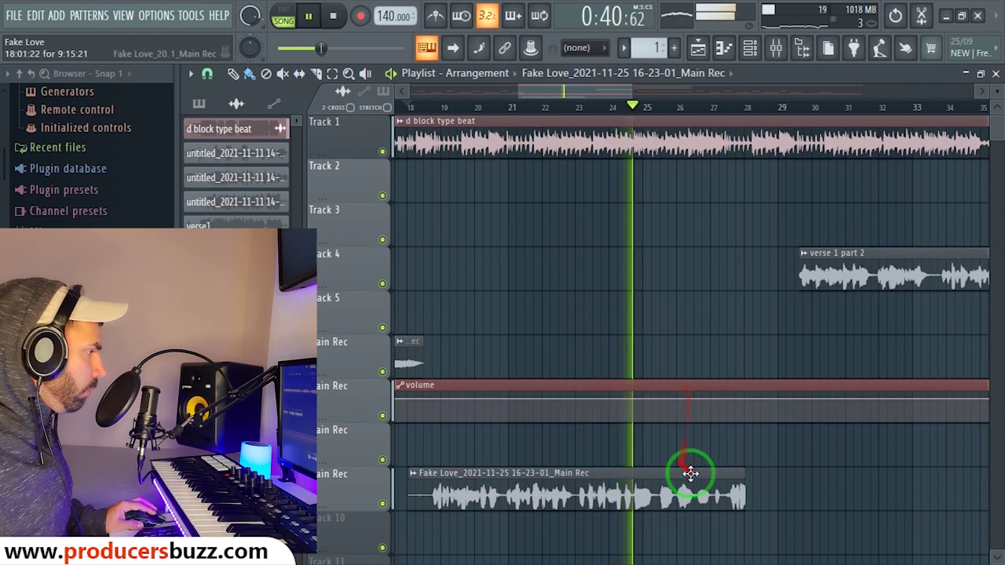
{"action": "key", "text": "space"}
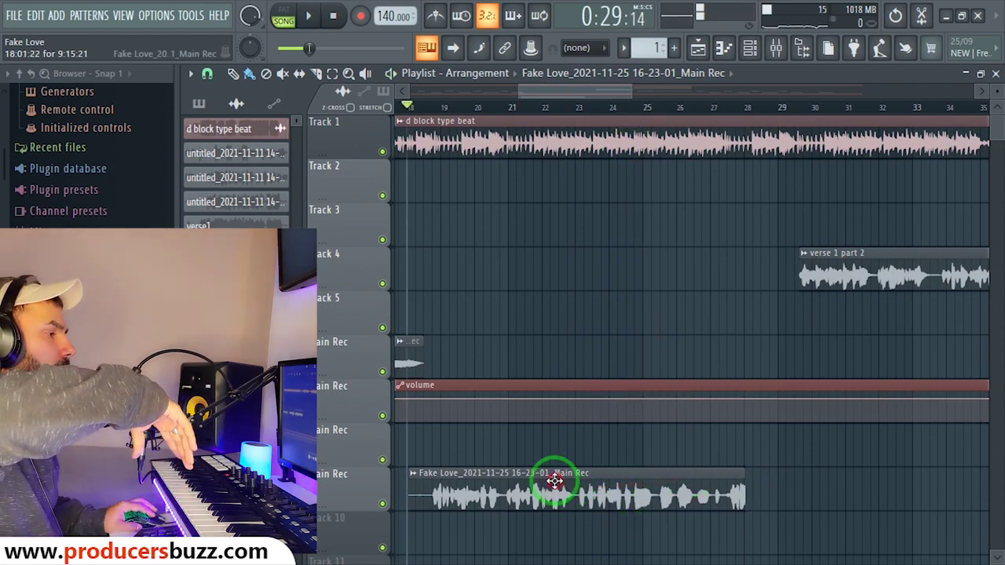
- Open the recorded vocal clip's settings and disable Auto-Tune Artist and Fruity Reeverb 2 on the Main Rec mixer track
{"action": "left_click", "coordinate": [554, 474]}
{"action": "left_click", "coordinate": [777, 51]}
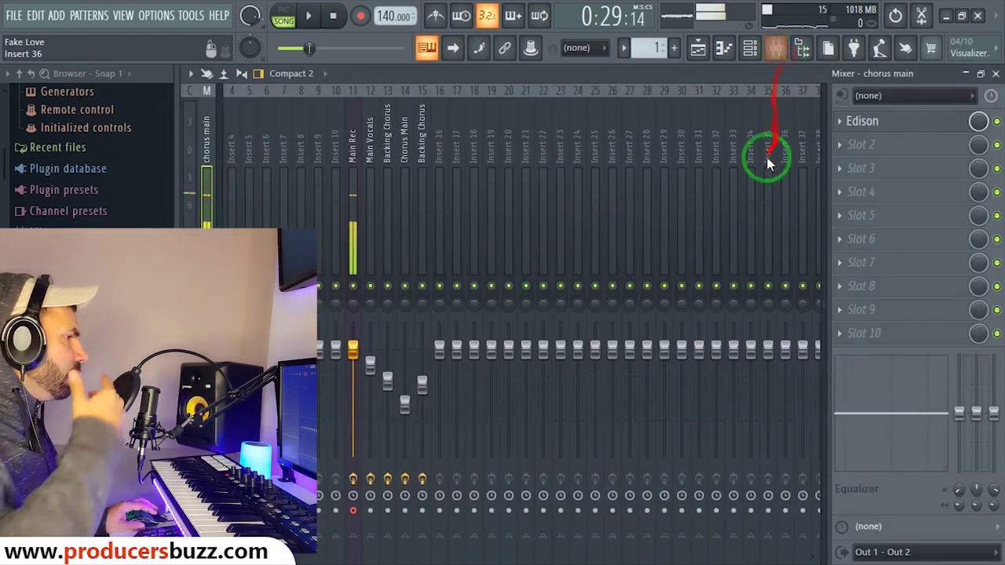
{"action": "left_click", "coordinate": [354, 145]}
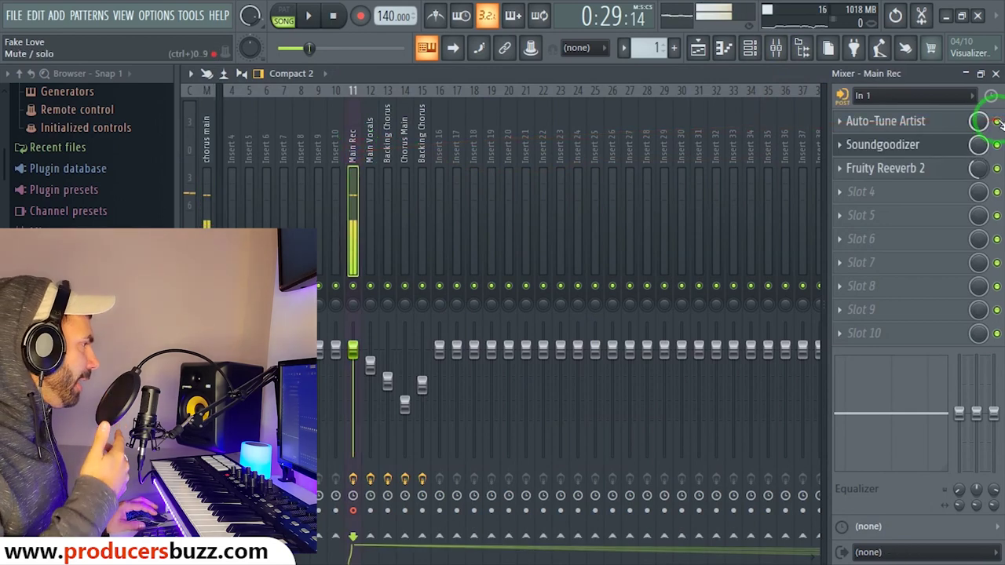
{"action": "left_click", "coordinate": [996, 169]}
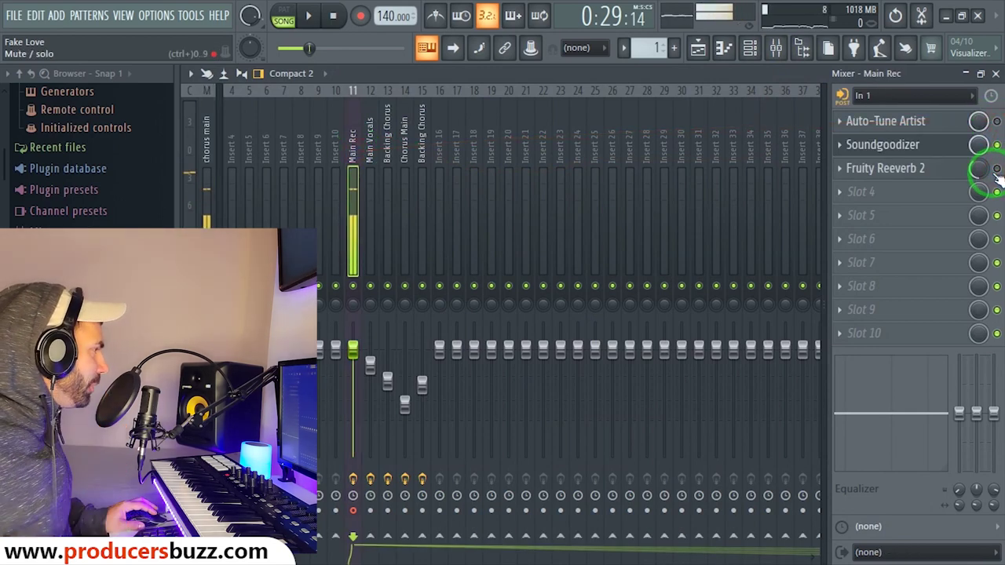
{"action": "left_click", "coordinate": [997, 74]}
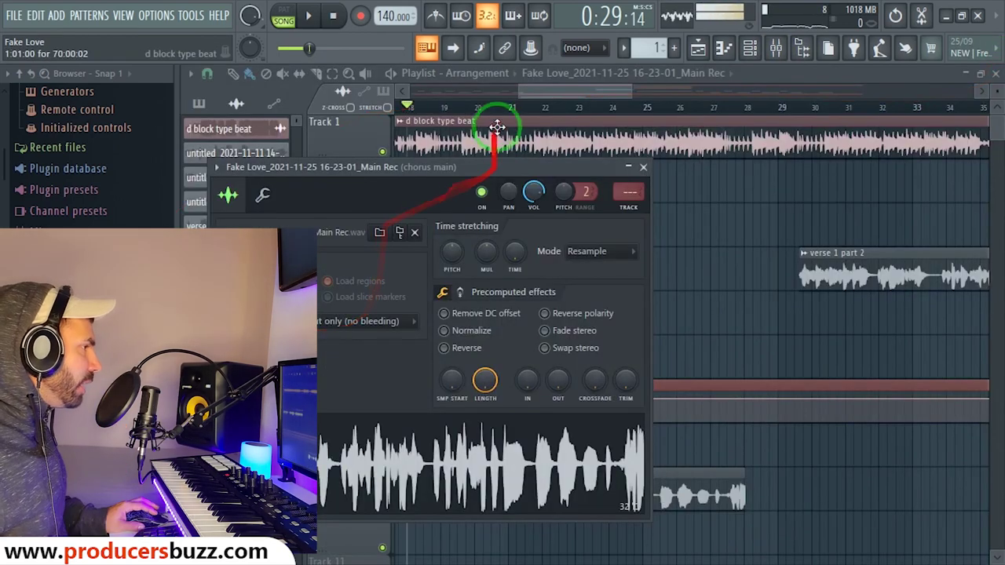
- Move the playback position to 0:32:58 and route the recorded vocal clip to mixer track 11, Main Rec, closing its settings
{"action": "left_click", "coordinate": [474, 106]}
{"action": "left_click_drag", "start_coordinate": [631, 91], "coordinate": [612, 91]}
{"action": "left_click_drag", "start_coordinate": [592, 93], "coordinate": [560, 97]}
{"action": "double_click", "coordinate": [657, 489]}
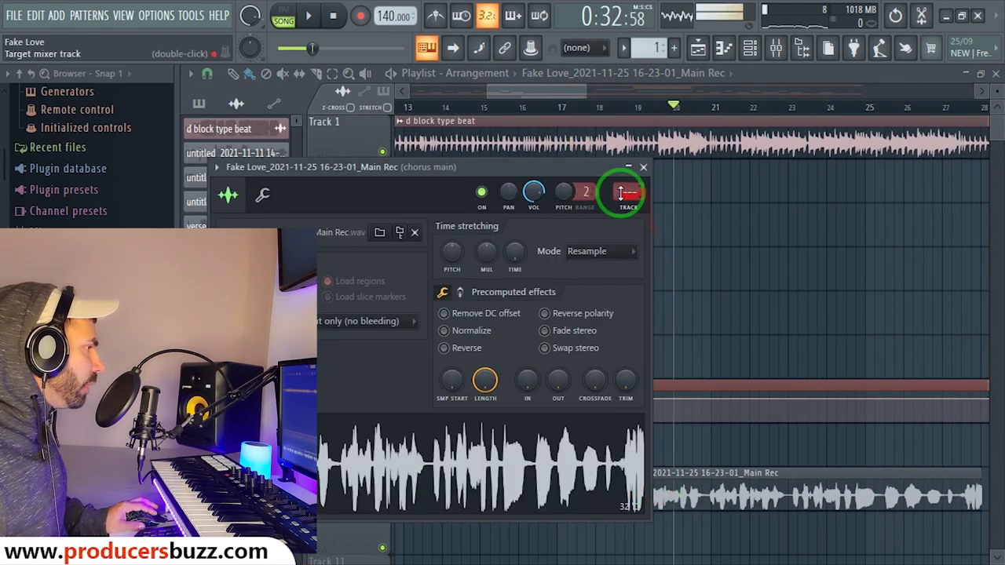
{"action": "left_click_drag", "start_coordinate": [625, 195], "coordinate": [631, 161]}
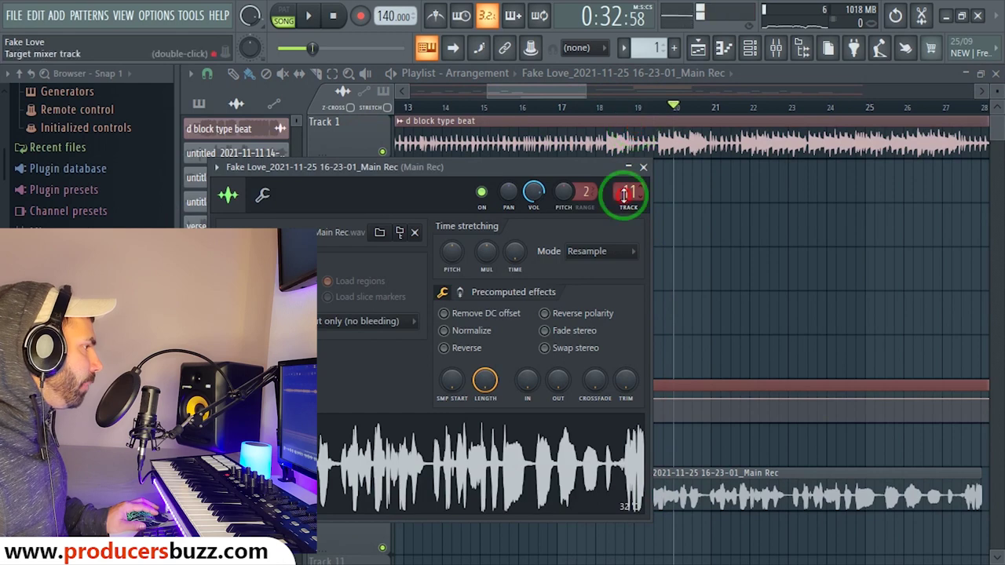
{"action": "double_click", "coordinate": [625, 194]}
{"action": "left_click", "coordinate": [420, 145]}
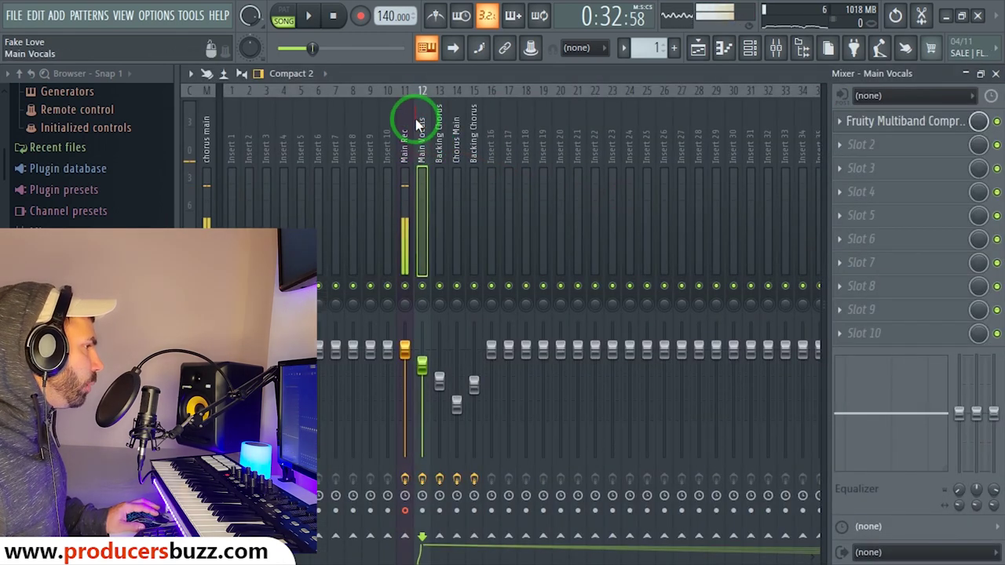
{"action": "left_click", "coordinate": [994, 75]}
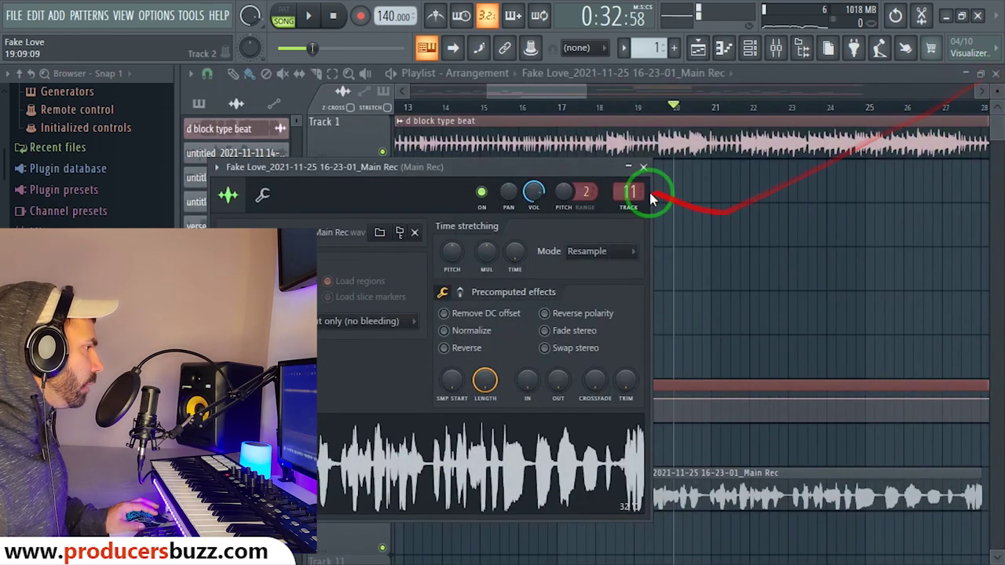
{"action": "left_click", "coordinate": [643, 168]}
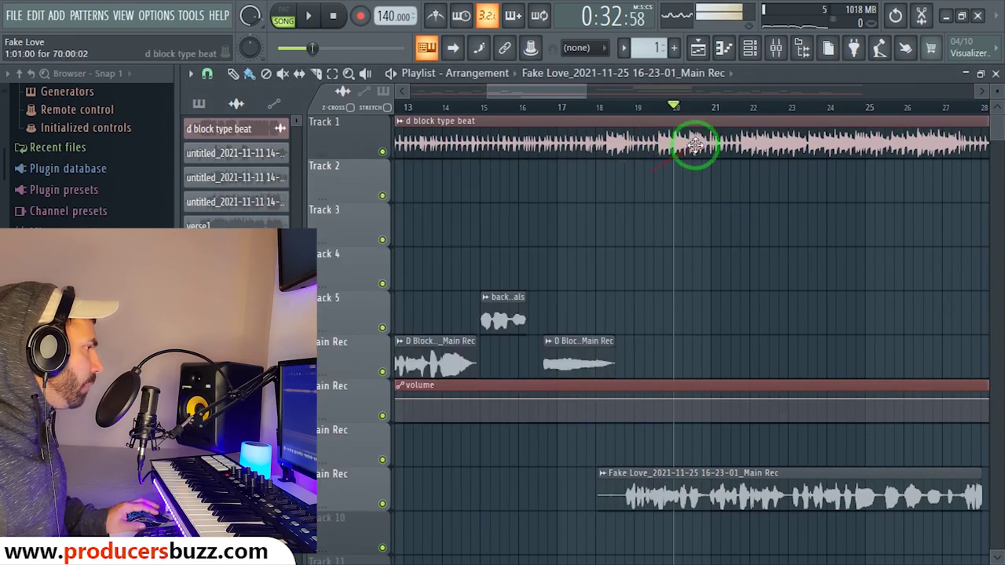
- Compare the Main Rec and Main Vocals mixer tracks and view the Fruity Multiband Compressor on Main Vocals
{"action": "left_click", "coordinate": [776, 50]}
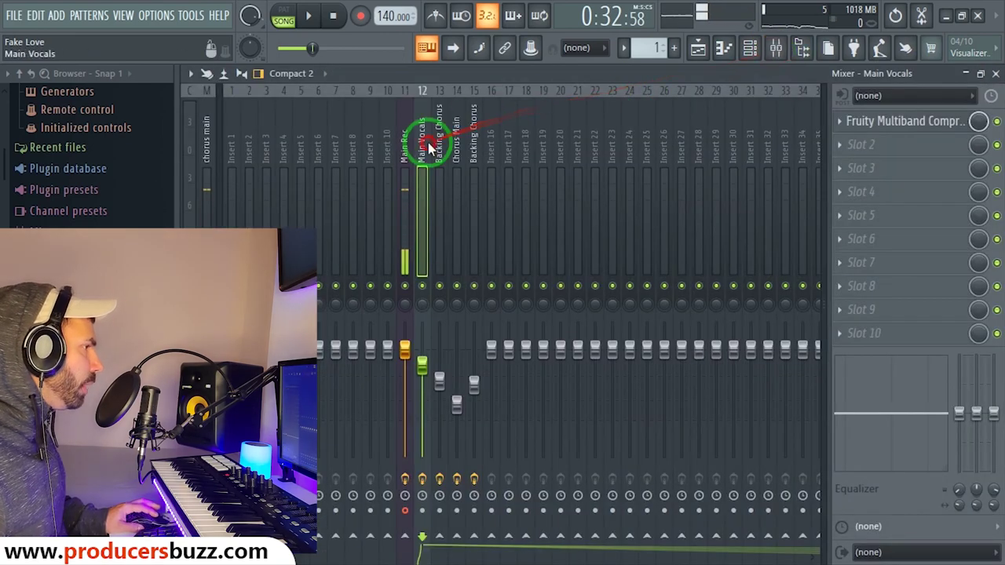
{"action": "left_click", "coordinate": [404, 145]}
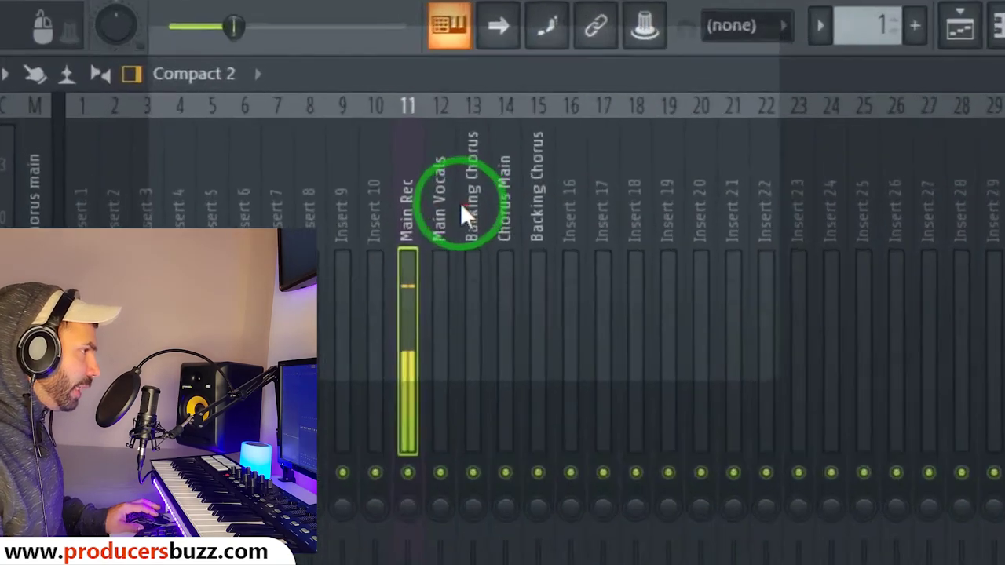
{"action": "left_click", "coordinate": [453, 204]}
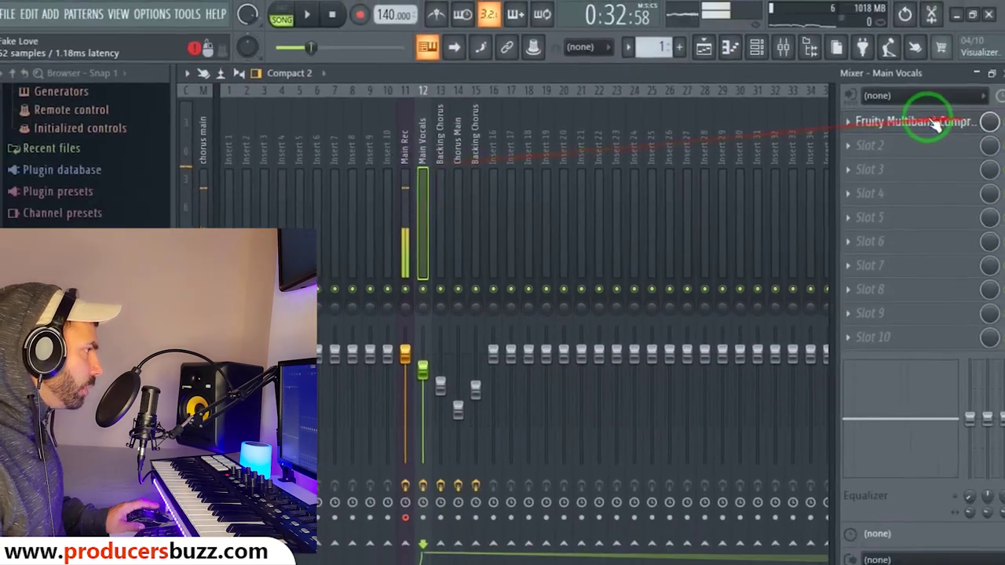
{"action": "left_click", "coordinate": [934, 124]}
{"action": "left_click_drag", "start_coordinate": [646, 181], "coordinate": [585, 195]}
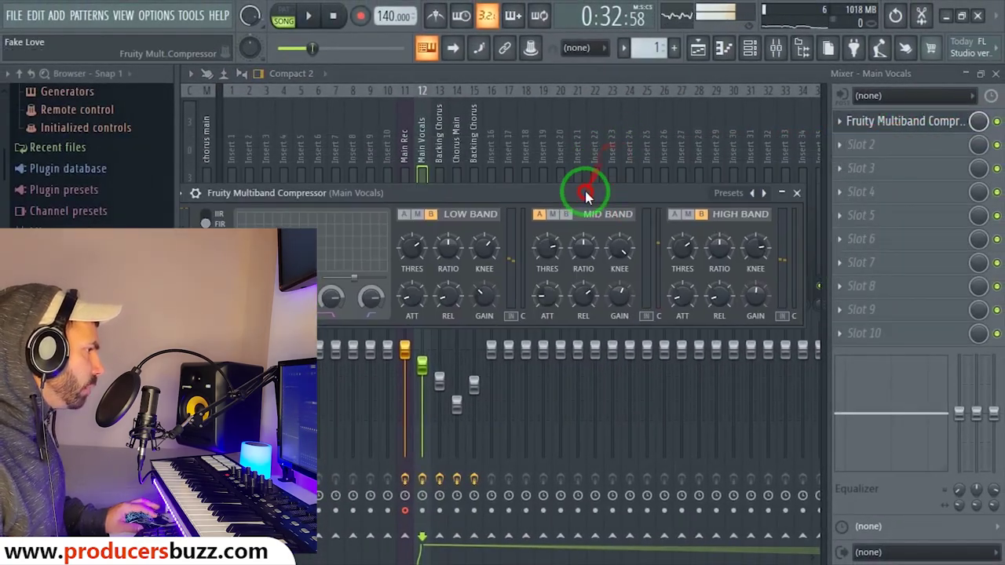
{"action": "left_click", "coordinate": [996, 75]}
- Move the playlist playback position just before the recorded Main Rec vocal clip, at 0:29:09
{"action": "key", "text": "space"}
{"action": "left_click", "coordinate": [602, 119]}
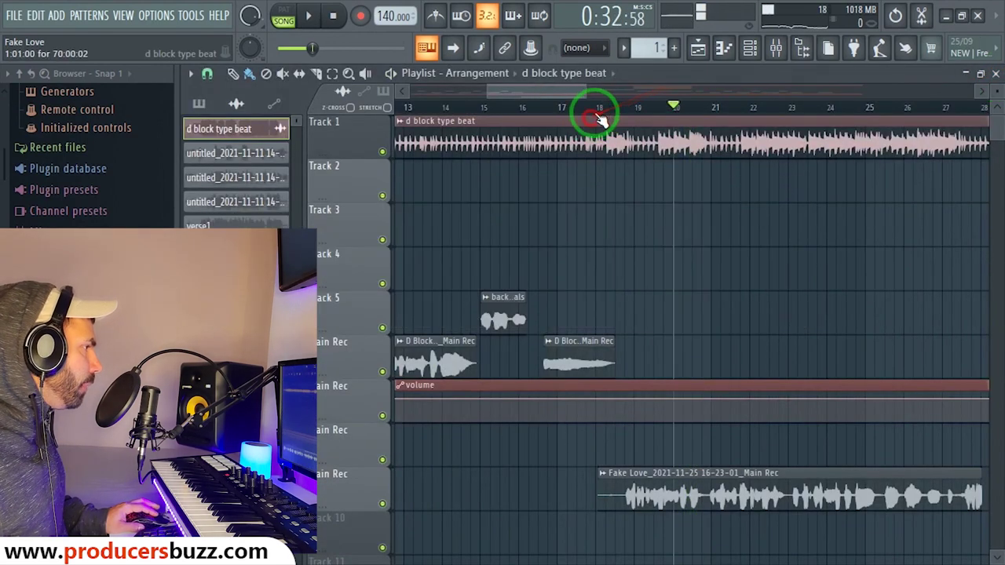
{"action": "left_click", "coordinate": [603, 108]}
{"action": "key", "text": "space"}
- Play back the recorded vocal while switching the Fruity Multiband Compressor on Main Vocals off and on to compare
{"action": "left_click", "coordinate": [775, 47]}
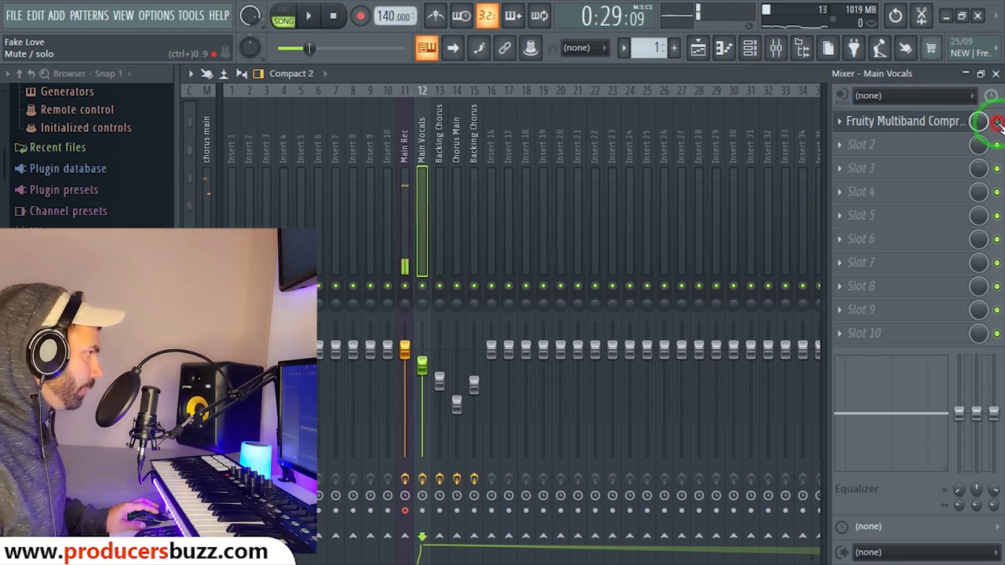
{"action": "key", "text": "space"}
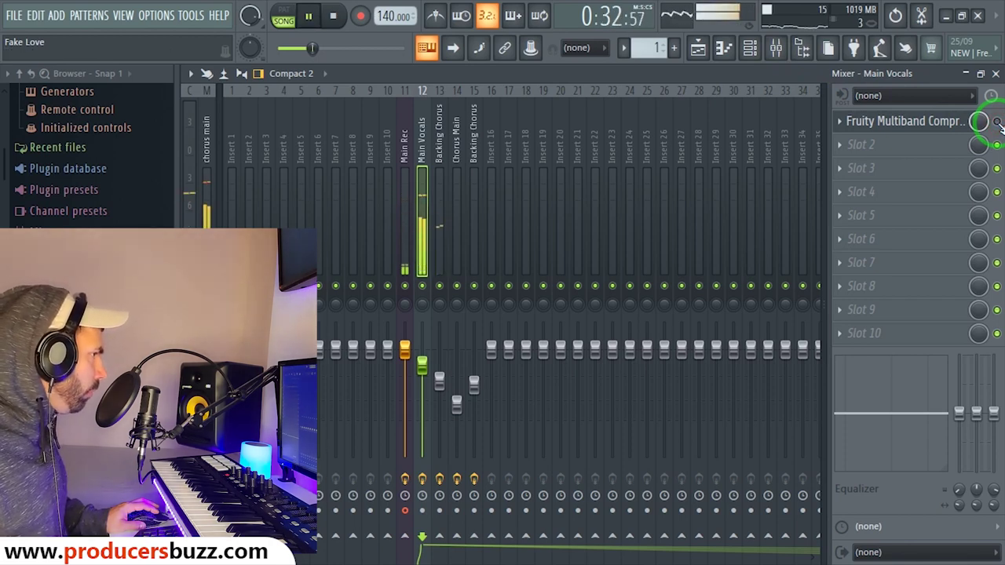
{"action": "key", "text": "space"}
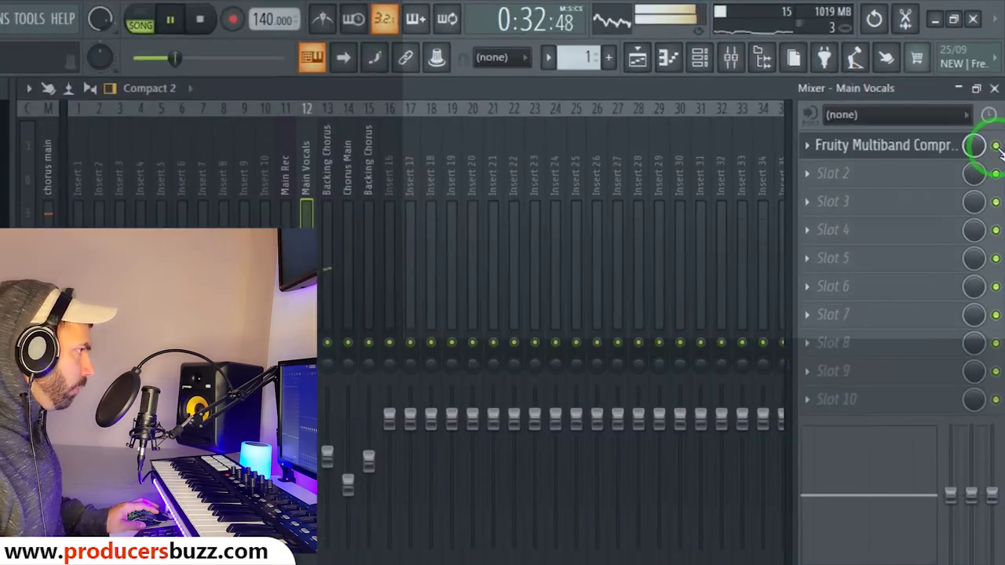
{"action": "left_click", "coordinate": [996, 122]}
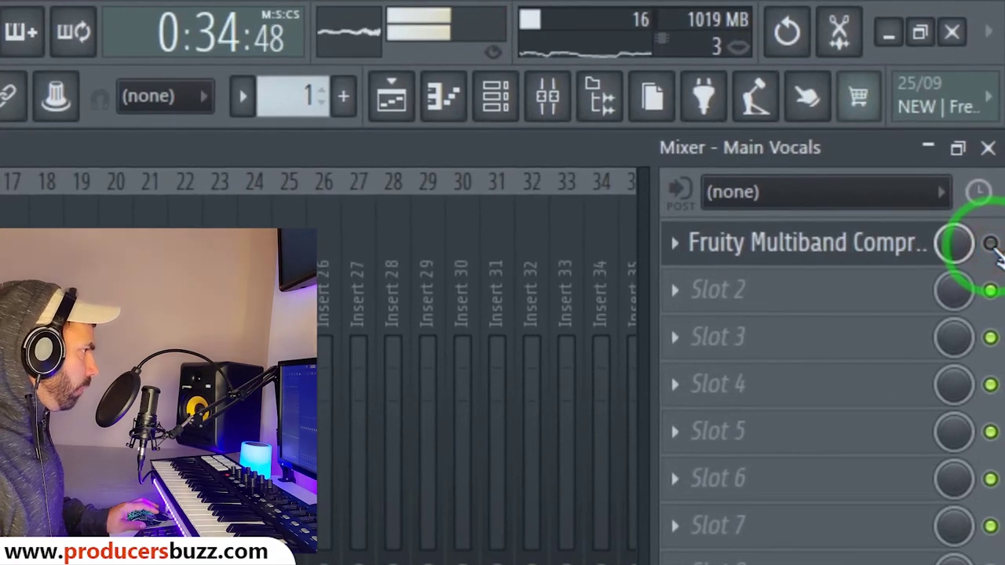
{"action": "left_click", "coordinate": [991, 245]}
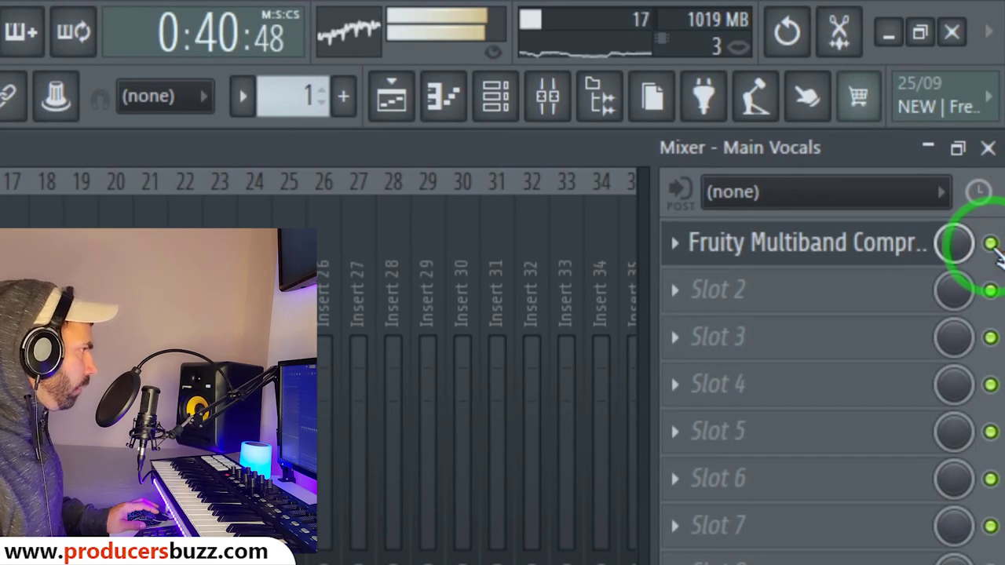
{"action": "left_click", "coordinate": [991, 245]}
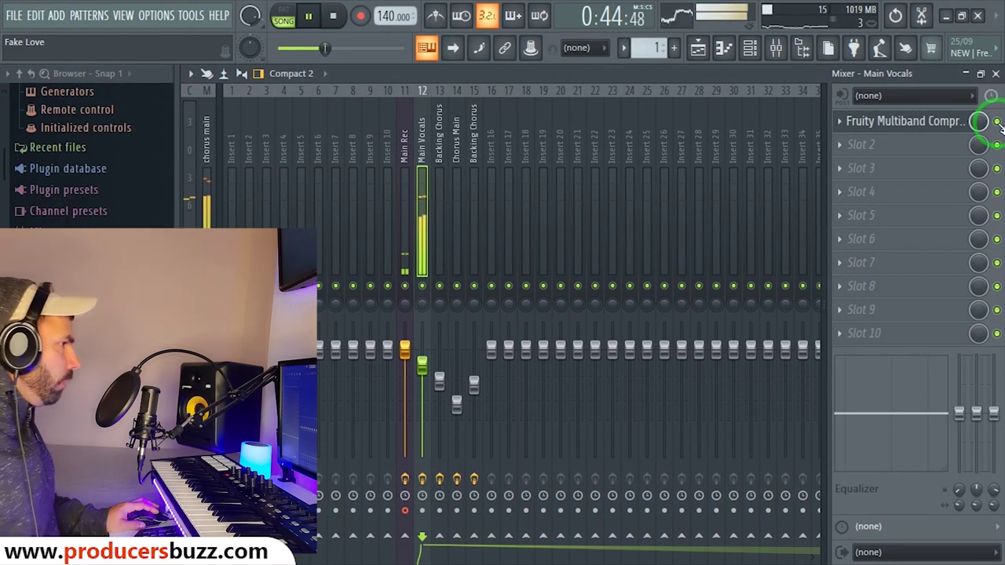
{"action": "key", "text": "space"}
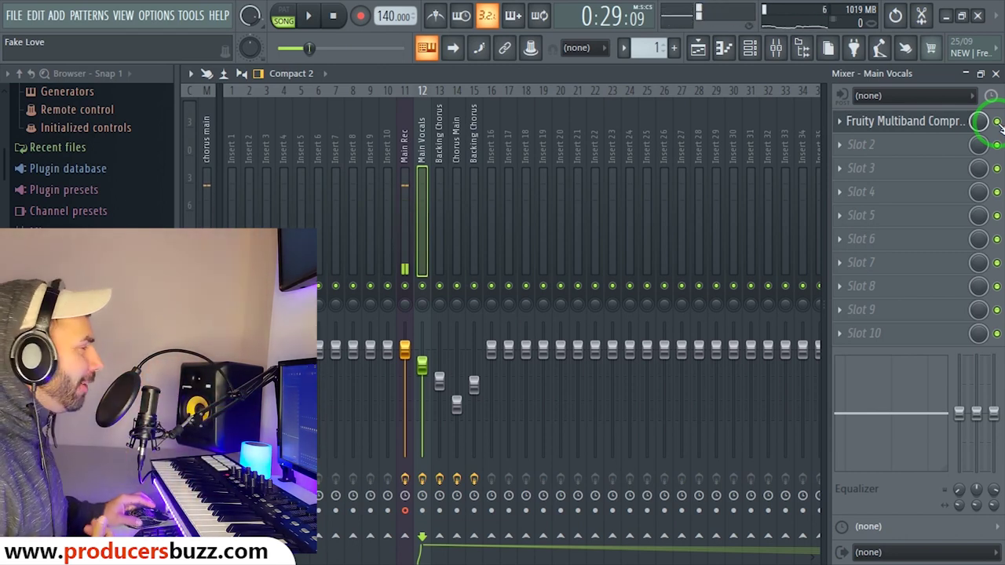
- Examine the low, mid and high band settings of the Main Vocals Fruity Multiband Compressor, then return to the playlist
{"action": "left_click", "coordinate": [903, 129]}
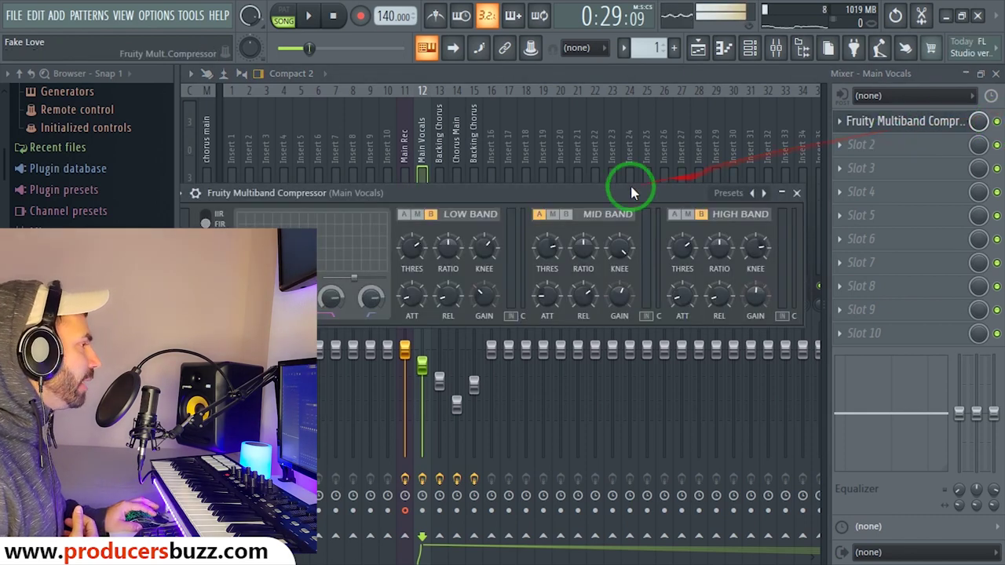
{"action": "left_click_drag", "start_coordinate": [633, 192], "coordinate": [750, 184]}
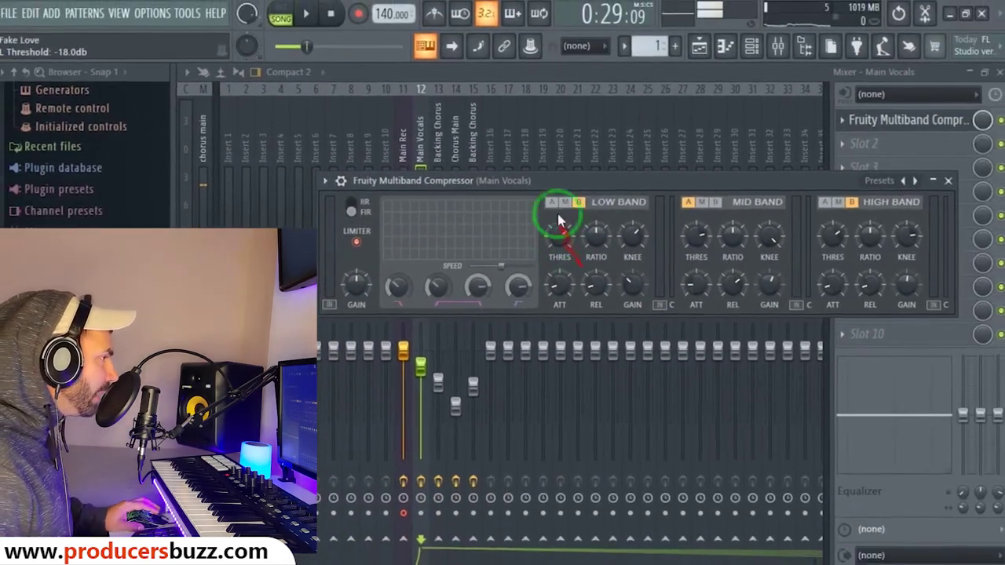
{"action": "left_click_drag", "start_coordinate": [651, 186], "coordinate": [534, 164]}
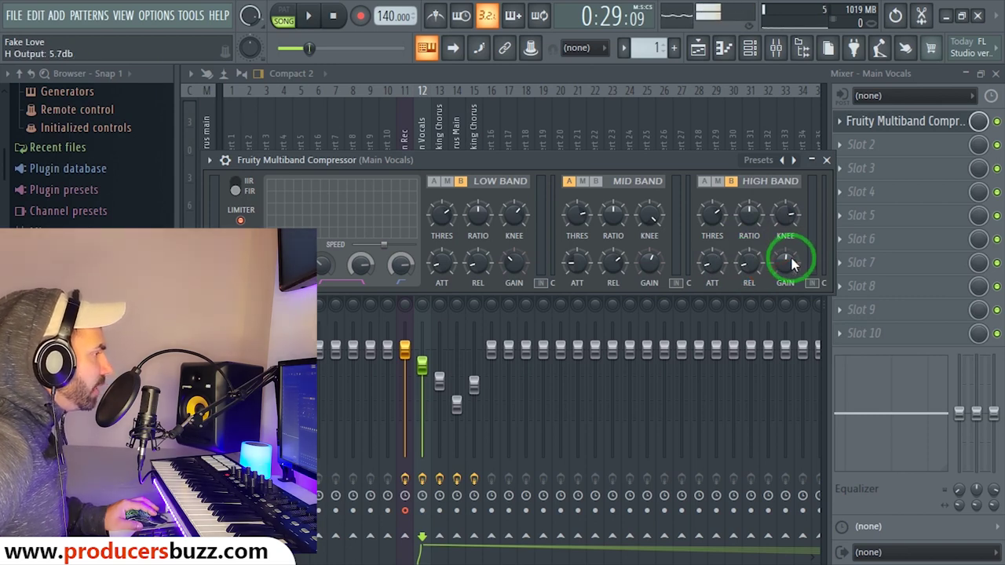
{"action": "left_click", "coordinate": [827, 161]}
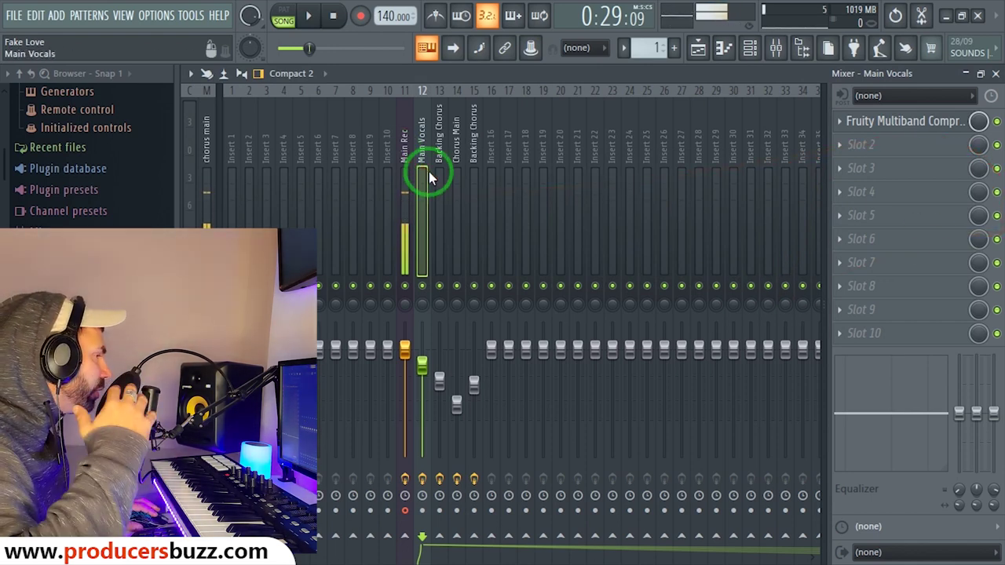
{"action": "left_click", "coordinate": [995, 73]}
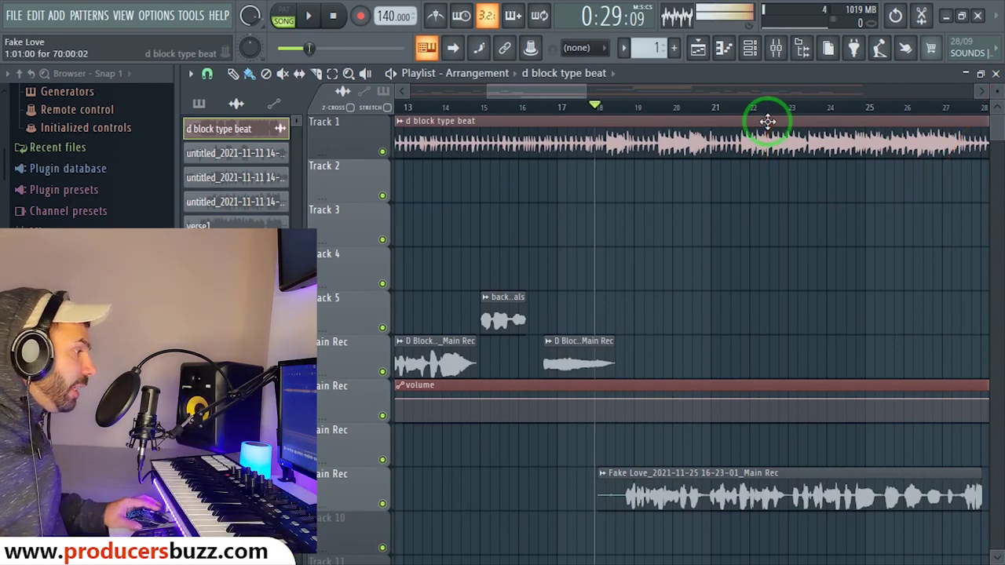
- Undo the recent series of knob tweaks
{"action": "left_click_drag", "start_coordinate": [585, 95], "coordinate": [757, 102]}
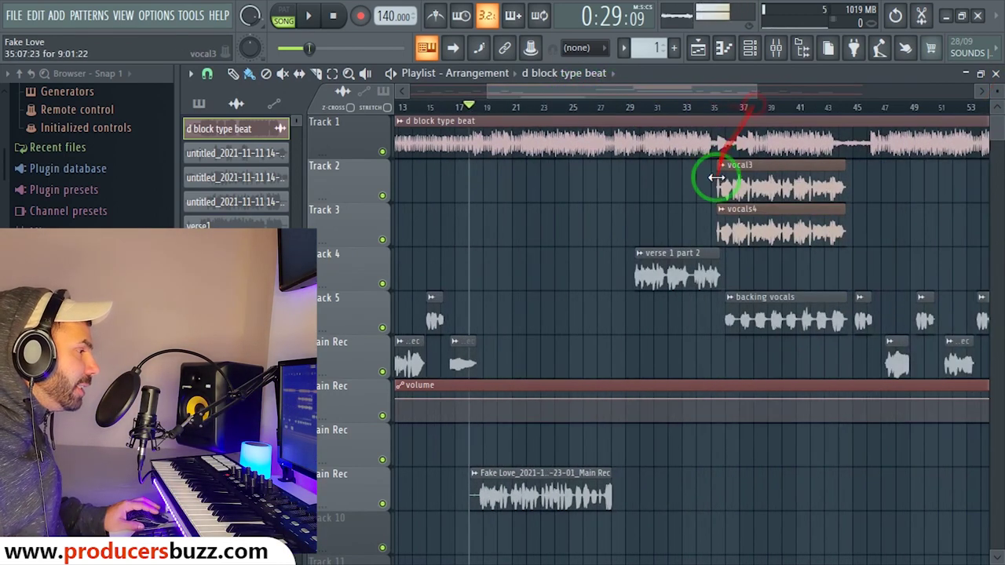
{"action": "key", "text": "ctrl+z"}
{"action": "key", "text": "ctrl+z"}
{"action": "key", "text": "ctrl+z"}
{"action": "key", "text": "ctrl+z"}
{"action": "key", "text": "ctrl+z"}
{"action": "key", "text": "ctrl+z"}
{"action": "key", "text": "ctrl+z"}
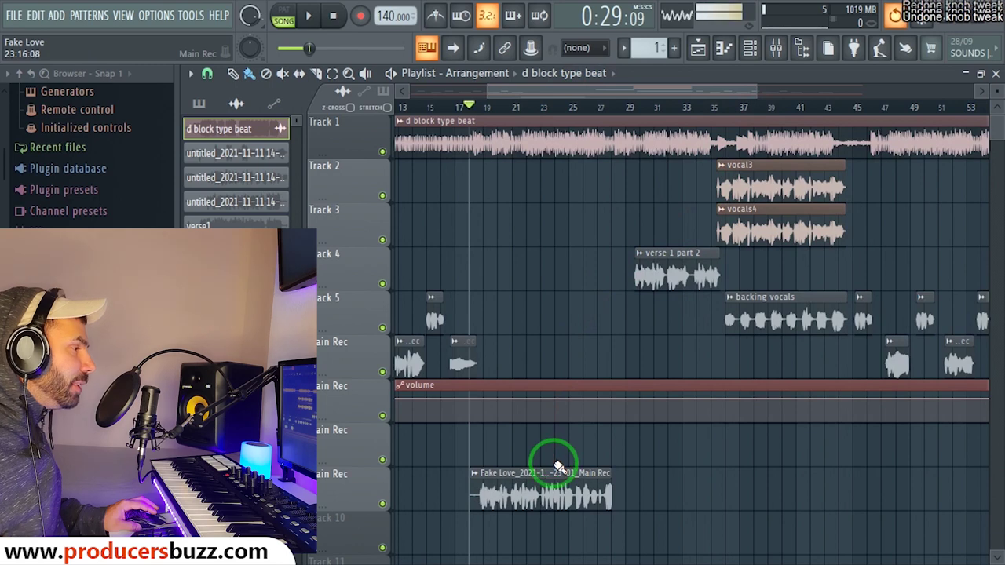
{"action": "key", "text": "ctrl+z"}
{"action": "key", "text": "ctrl+z"}
{"action": "key", "text": "ctrl+z"}
{"action": "key", "text": "ctrl+z"}
{"action": "key", "text": "ctrl+z"}
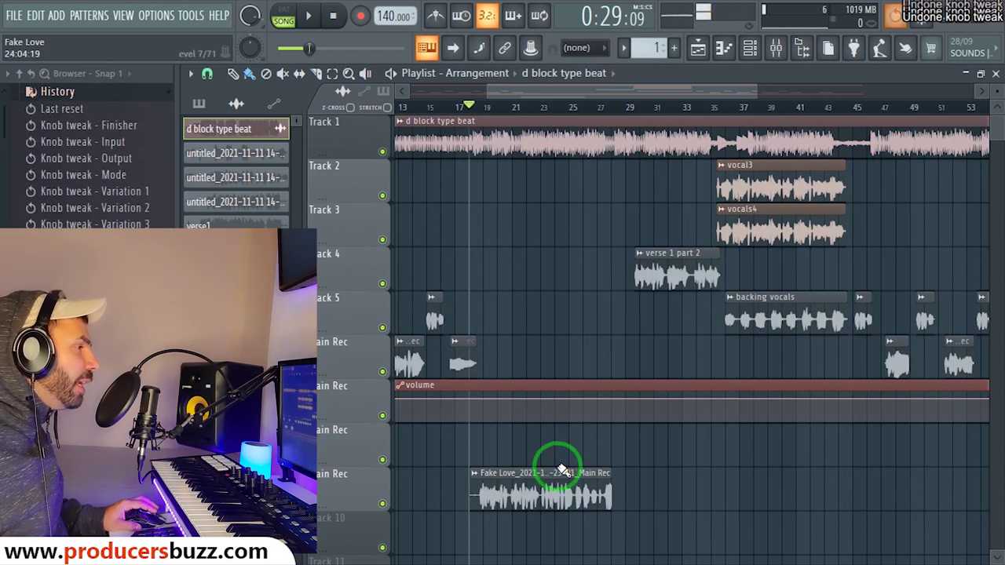
{"action": "key", "text": "ctrl+z"}
{"action": "key", "text": "ctrl+z"}
{"action": "key", "text": "ctrl+z"}
{"action": "key", "text": "ctrl+z"}
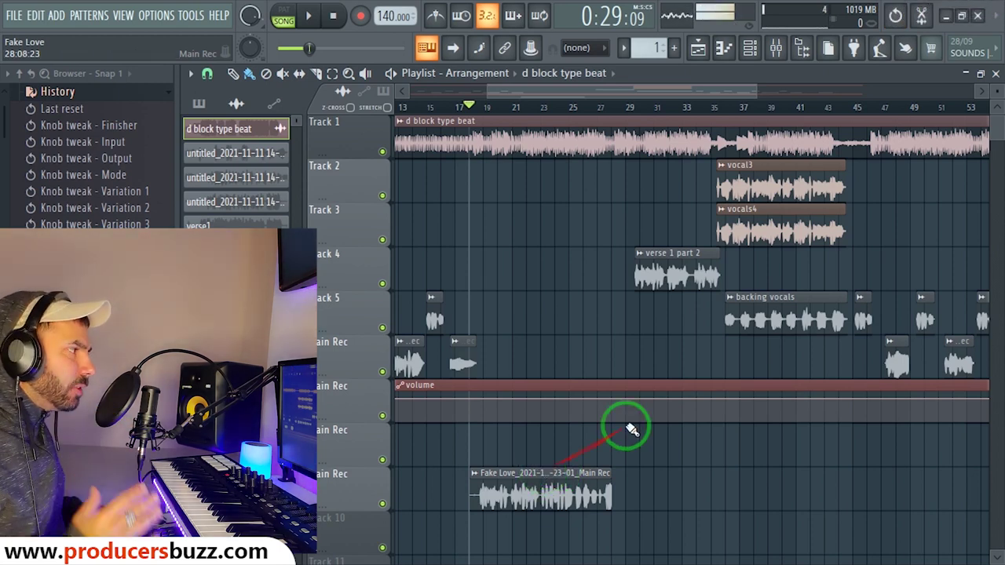
- Set the playback position to the start of the vocal3 clip, at 0:59:13, and play the chorus vocals
{"action": "left_click", "coordinate": [721, 106]}
{"action": "mouse_move", "coordinate": [720, 106]}
{"action": "left_mouse_down"}
{"action": "mouse_move", "coordinate": [758, 98]}
{"action": "mouse_move", "coordinate": [630, 88]}
{"action": "mouse_move", "coordinate": [732, 101]}
{"action": "left_mouse_up"}
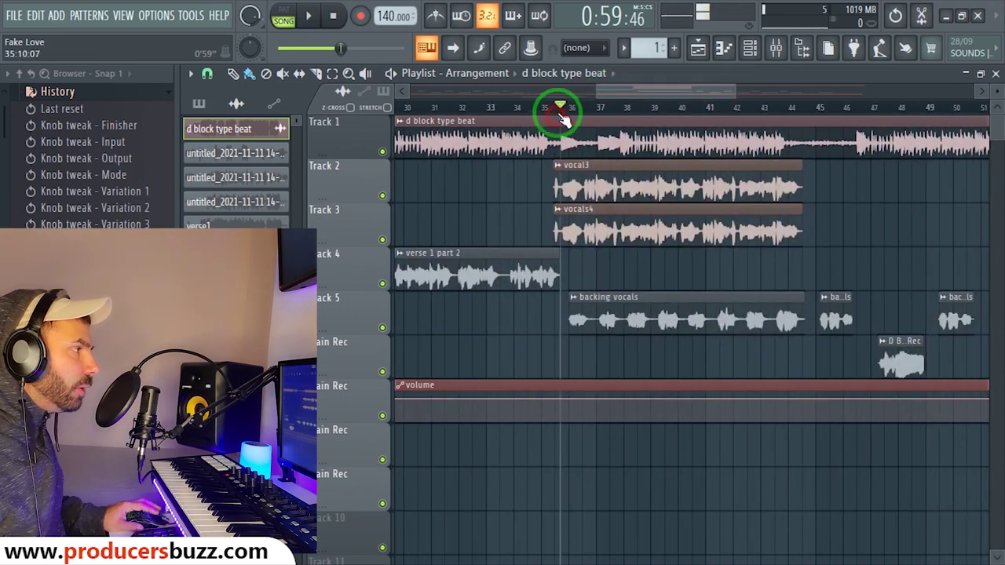
{"action": "key", "text": "ctrl+z"}
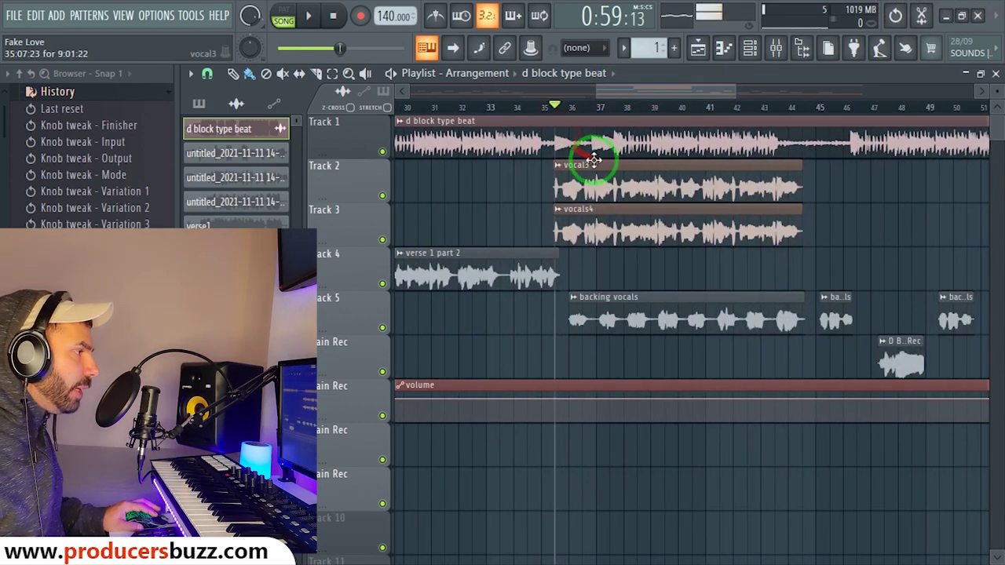
{"action": "key", "text": "space"}
{"action": "left_click_drag", "start_coordinate": [747, 92], "coordinate": [677, 94]}
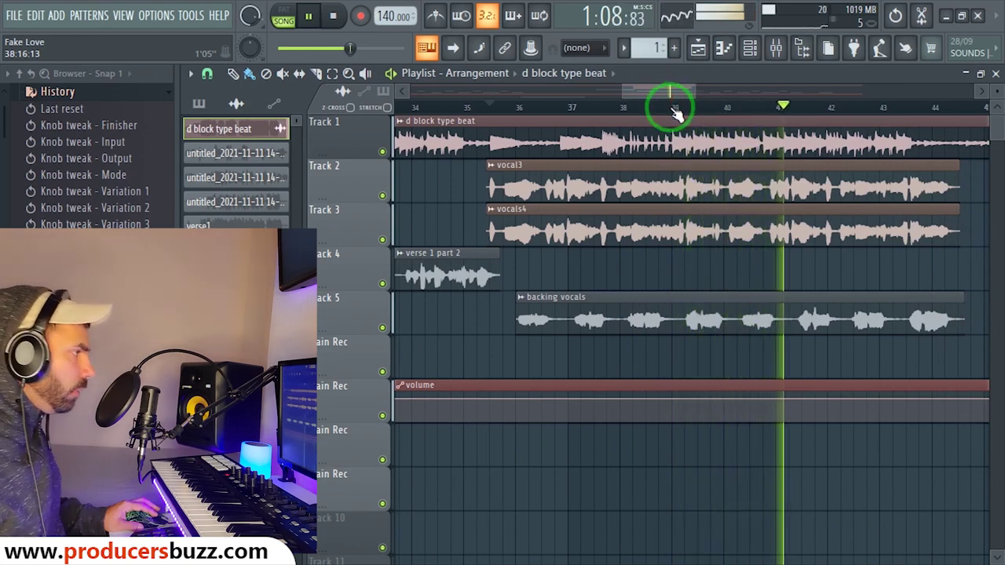
{"action": "key", "text": "space"}
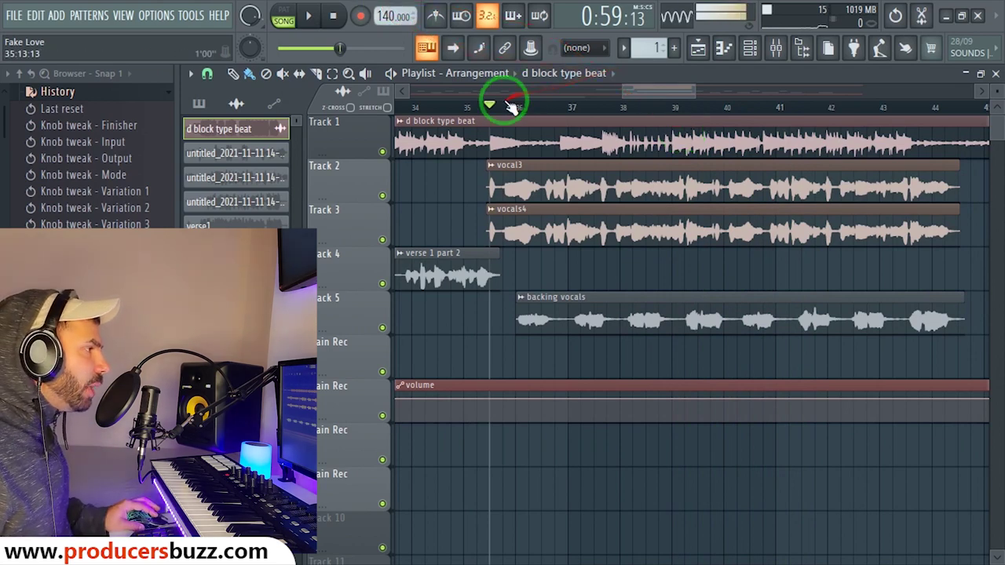
- Open the mixer track that the vocal3 clip is routed to and inspect its AVOX WARM tube saturation settings
{"action": "double_click", "coordinate": [551, 177]}
{"action": "left_click", "coordinate": [671, 233]}
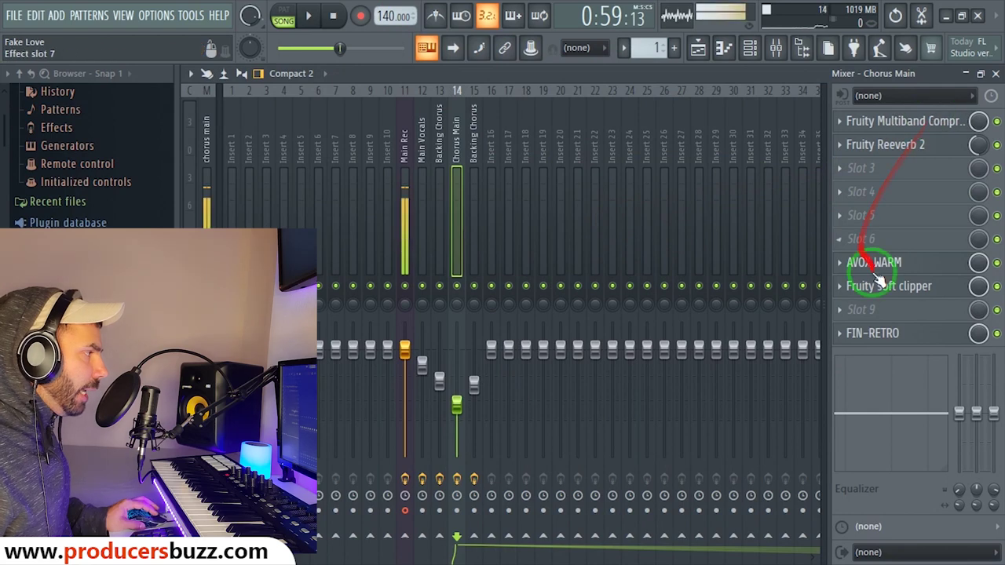
{"action": "left_click", "coordinate": [883, 262]}
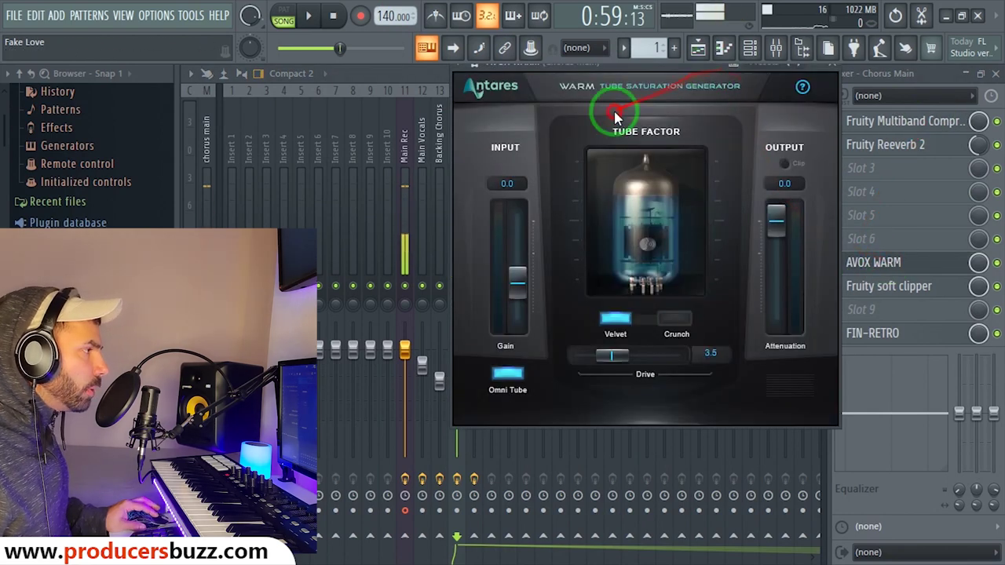
{"action": "left_click_drag", "start_coordinate": [623, 67], "coordinate": [555, 111]}
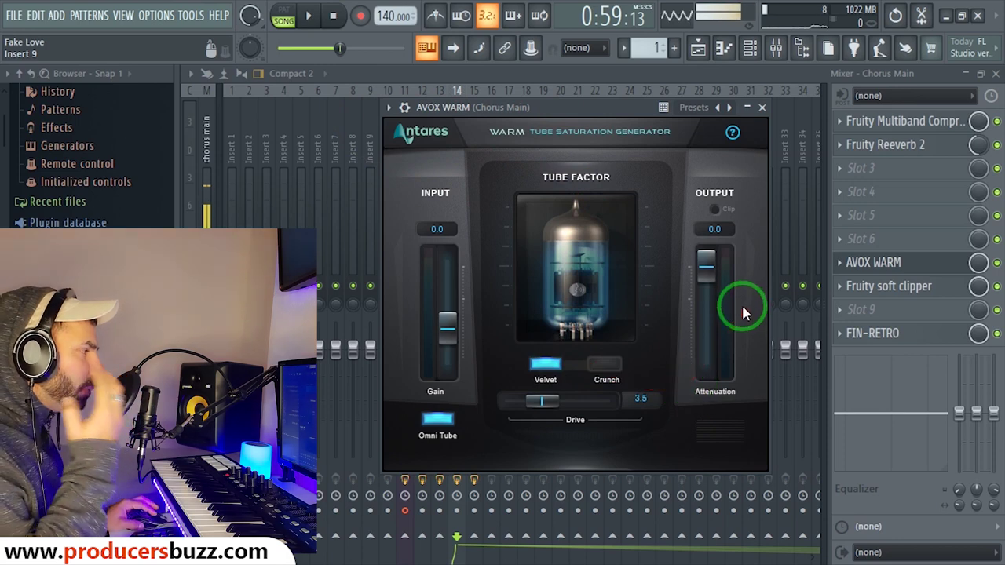
{"action": "left_click", "coordinate": [761, 107]}
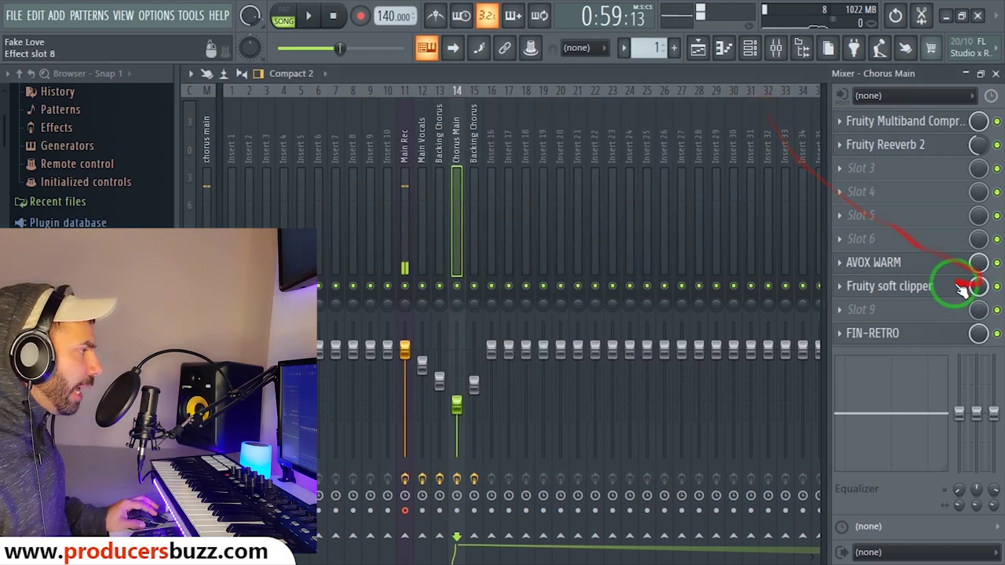
- Inspect the Fruity soft clipper and FIN-RETRO effects on the Chorus Main track
{"action": "left_click", "coordinate": [946, 286]}
{"action": "left_click", "coordinate": [498, 248]}
{"action": "left_click", "coordinate": [887, 333]}
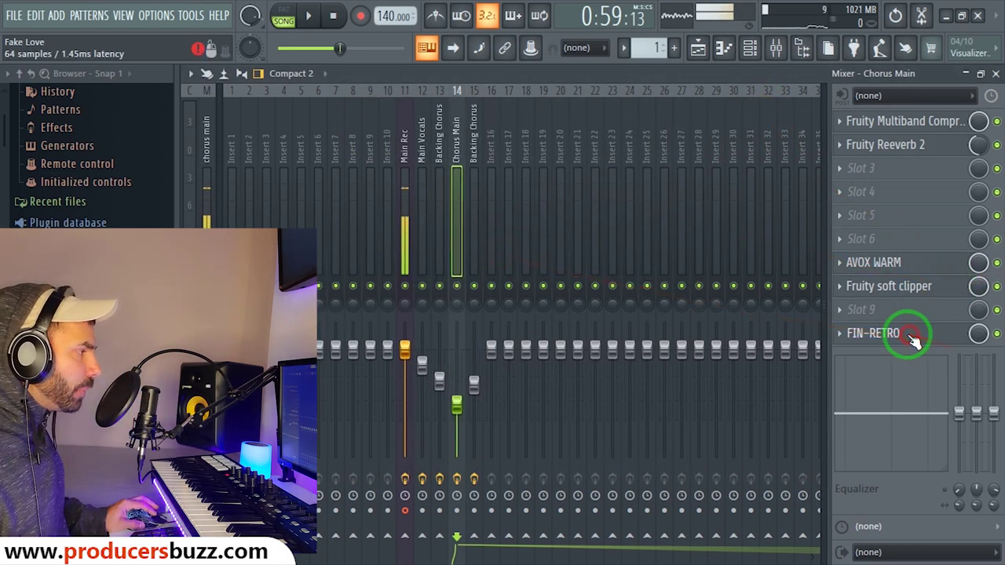
{"action": "left_click_drag", "start_coordinate": [522, 141], "coordinate": [456, 112]}
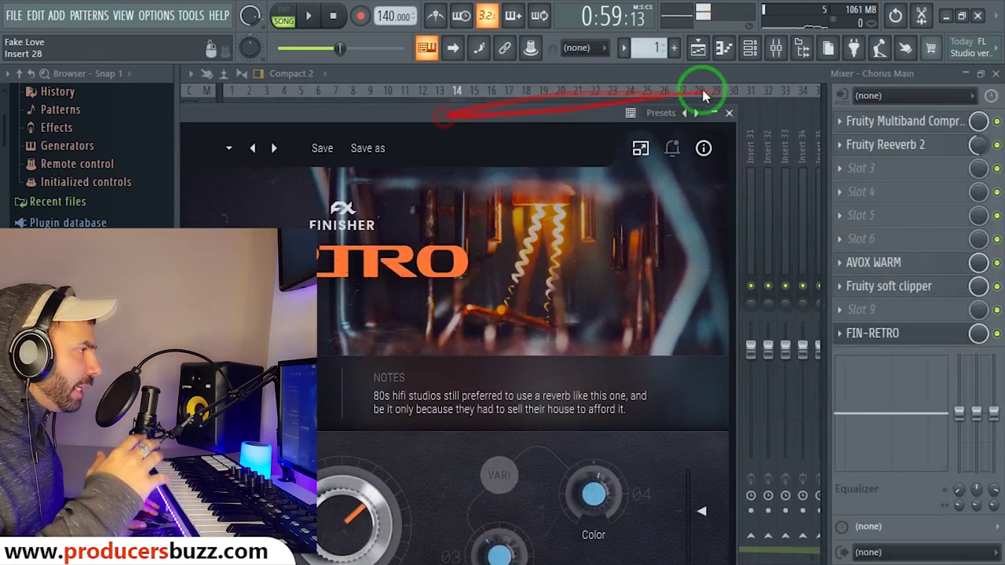
{"action": "left_click", "coordinate": [730, 116]}
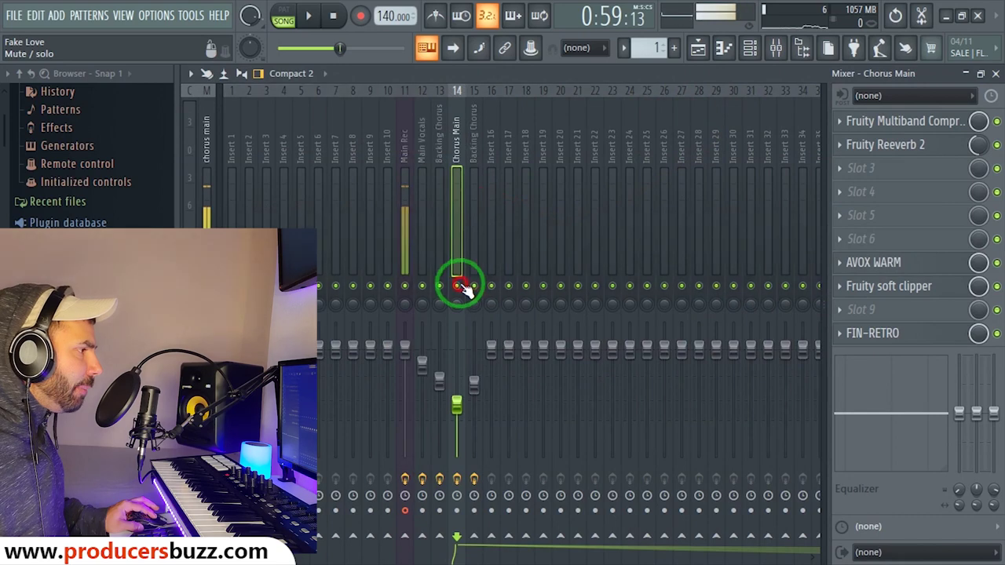
- Solo the Chorus Main mixer track, set the playback position to 0:59:08, and play the chorus while checking the mixer levels
{"action": "left_click", "coordinate": [965, 73]}
{"action": "left_click", "coordinate": [661, 106]}
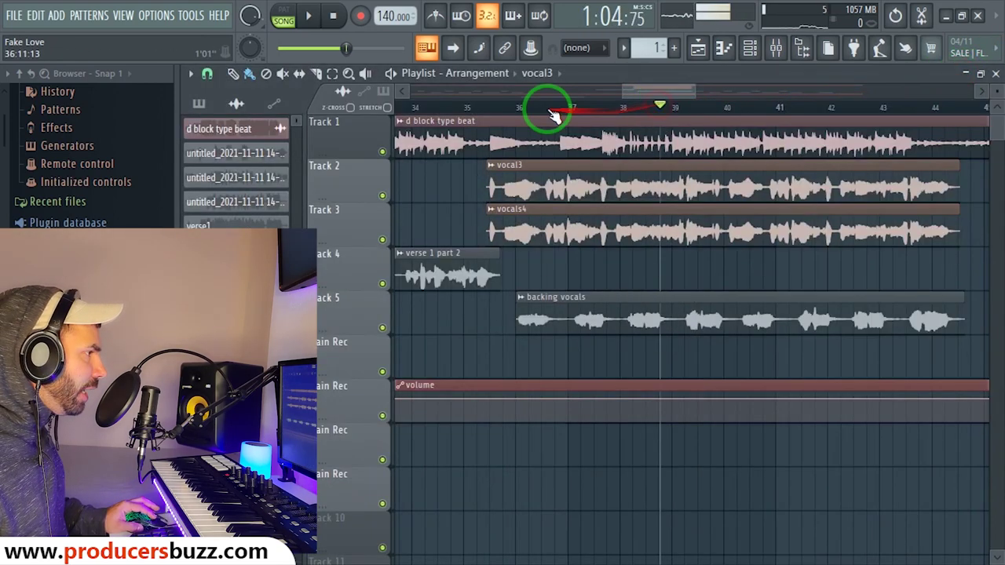
{"action": "left_click", "coordinate": [488, 108]}
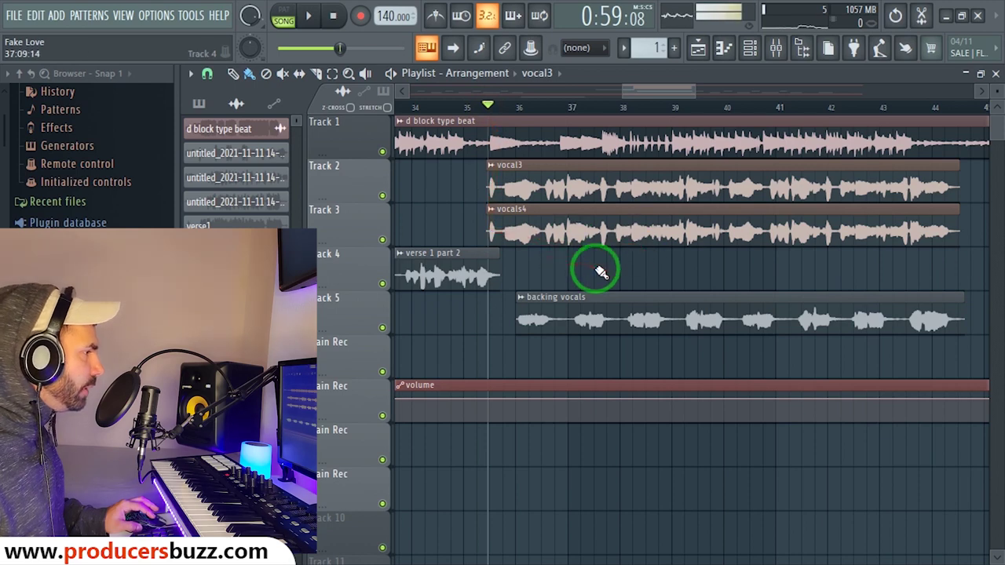
{"action": "key", "text": "space"}
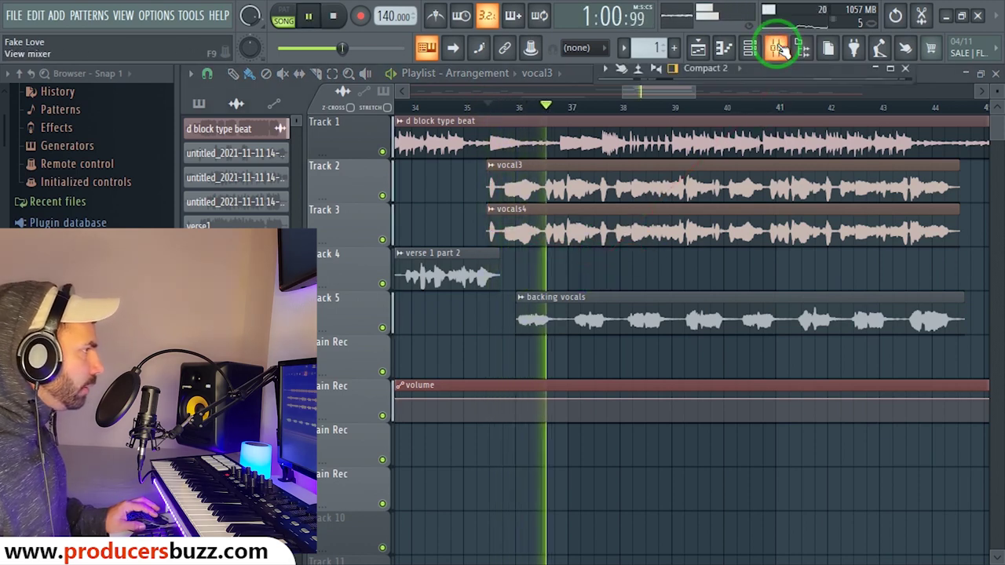
{"action": "left_click", "coordinate": [777, 48]}
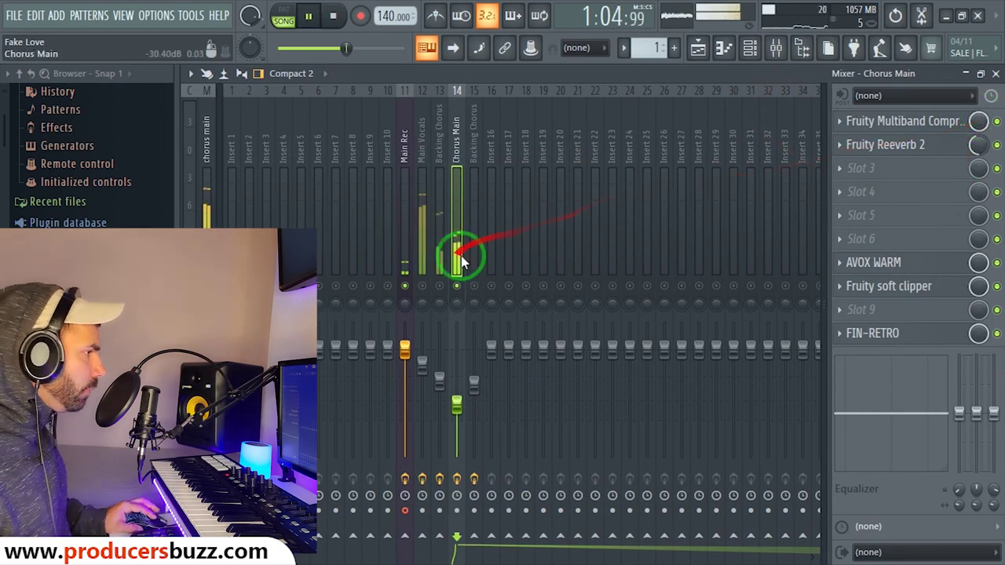
{"action": "left_click", "coordinate": [995, 73]}
{"action": "key", "text": "space"}
- Solo the vocals4 playlist track, then switch to the vocal3 track alone and play it back
{"action": "left_click", "coordinate": [577, 171]}
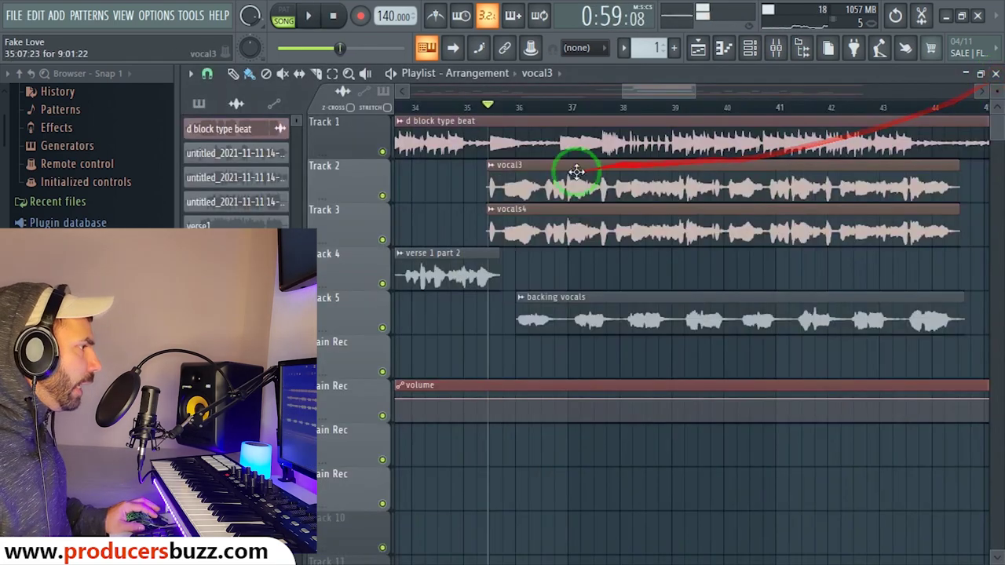
{"action": "right_click", "coordinate": [384, 240]}
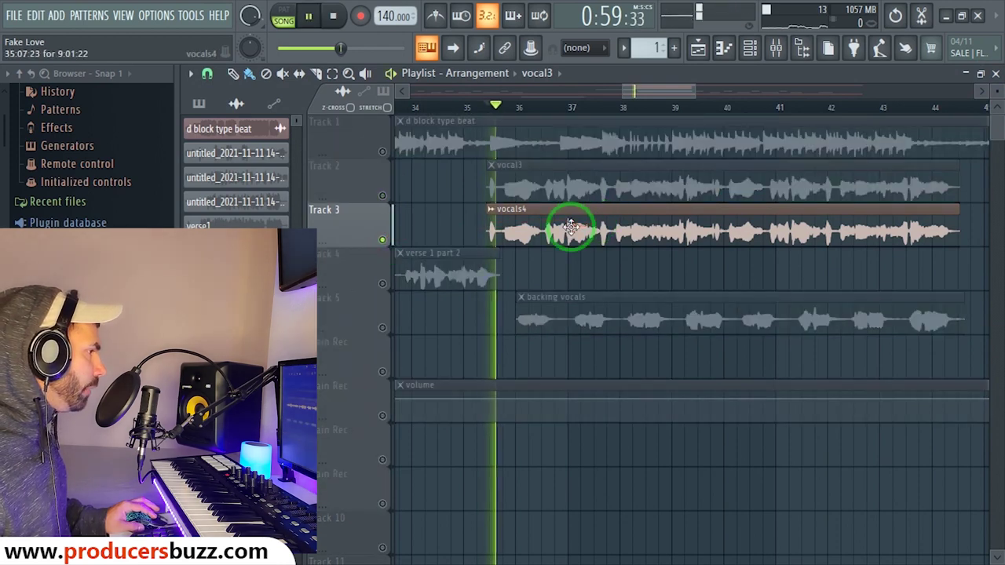
{"action": "left_click", "coordinate": [382, 196]}
{"action": "left_click", "coordinate": [382, 239]}
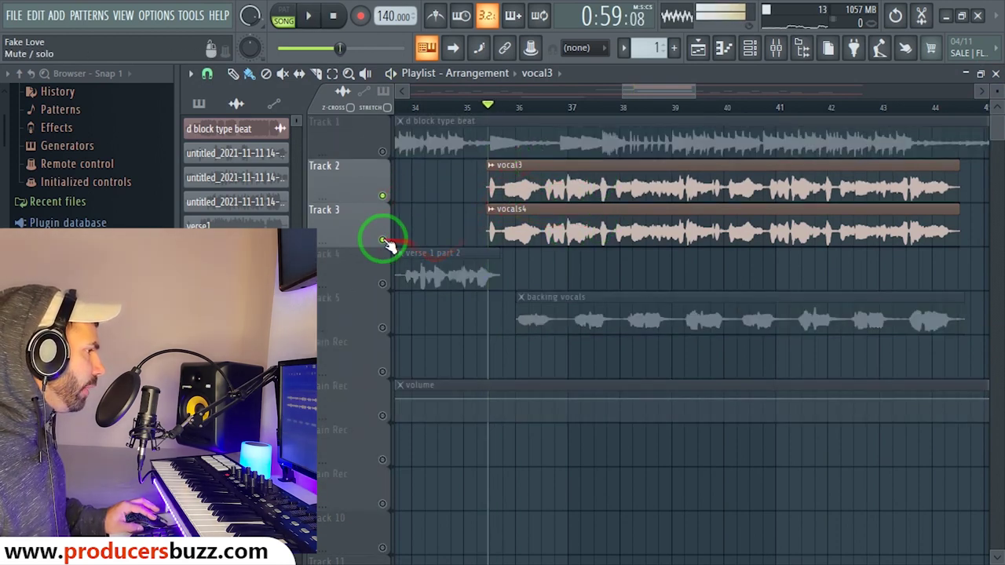
{"action": "key", "text": "space"}
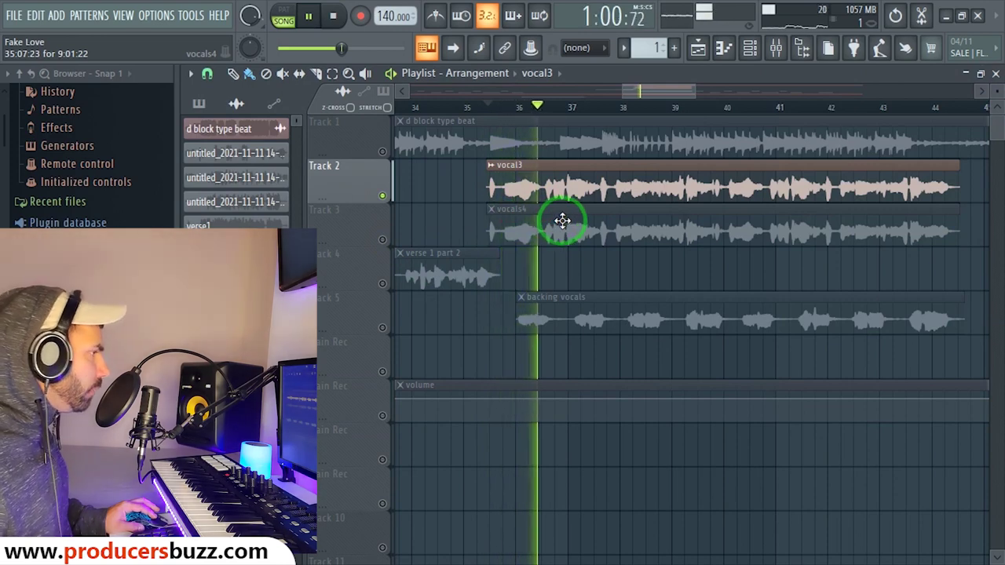
{"action": "key", "text": "space"}
- Isolate the vocals4 playlist track, unmute the Main Vocals and Backing Chorus mixer tracks, and start playback
{"action": "left_click", "coordinate": [383, 240]}
{"action": "left_click", "coordinate": [382, 195]}
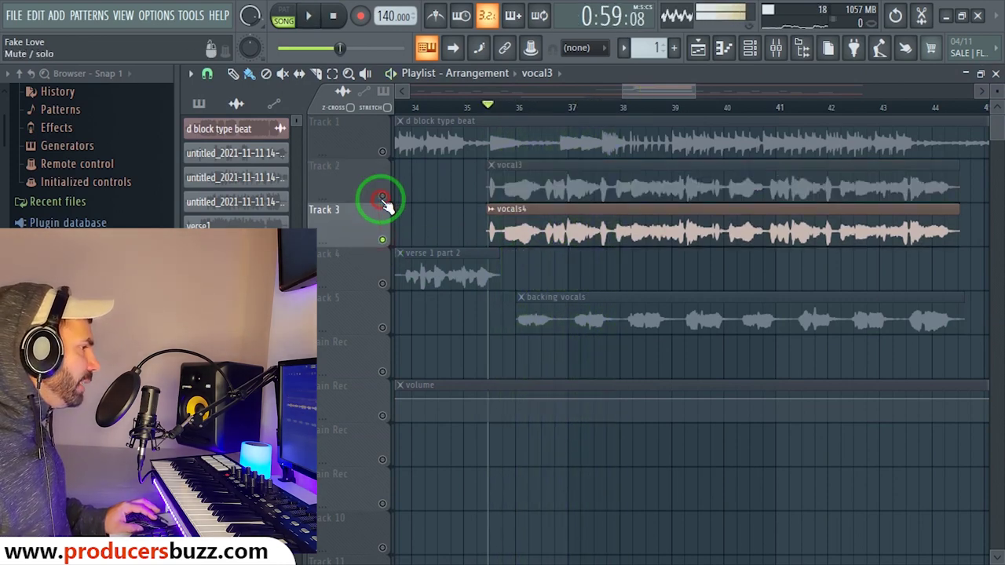
{"action": "left_click", "coordinate": [776, 48]}
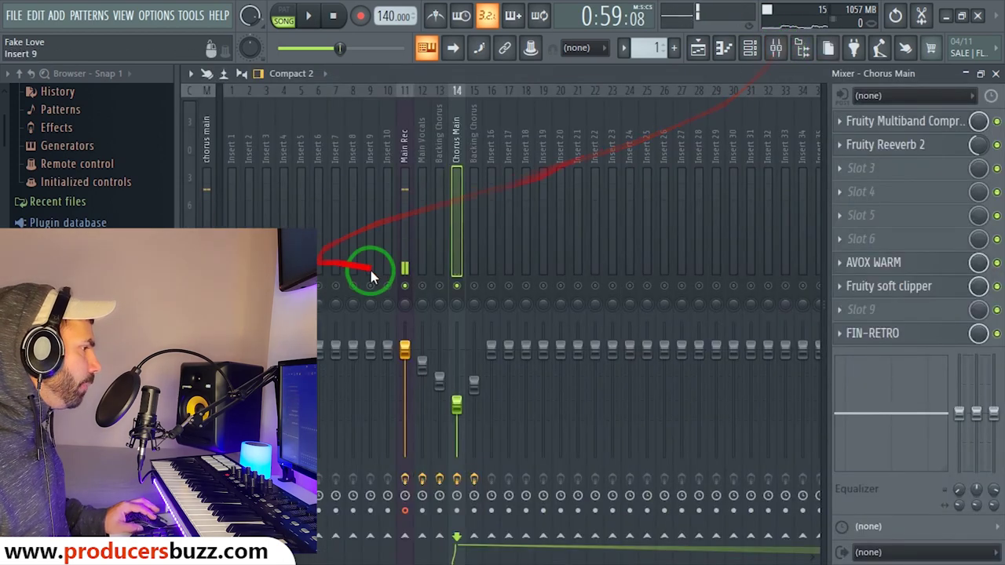
{"action": "left_click", "coordinate": [421, 285]}
{"action": "key", "text": "space"}
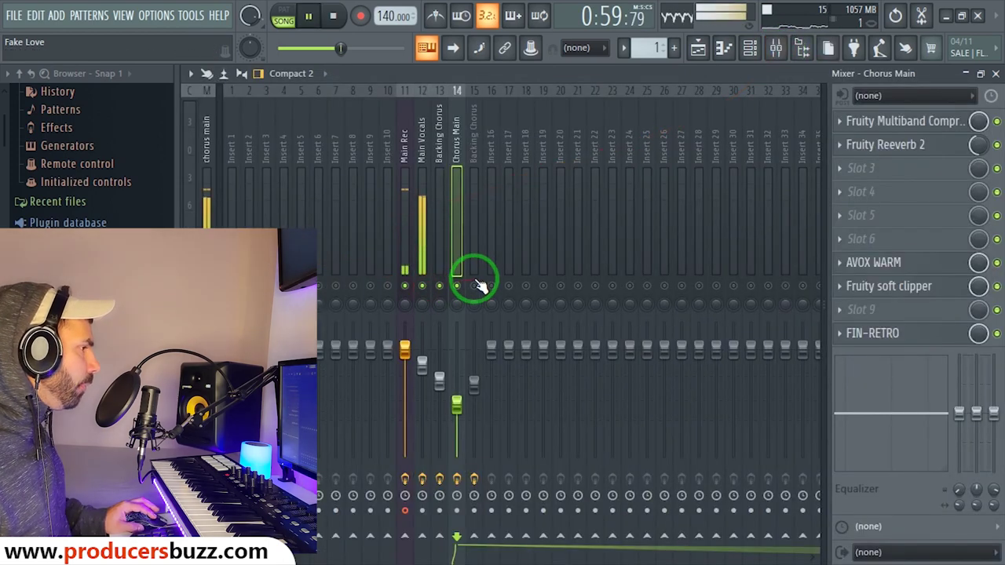
- Check which mixer track the vocals4 clip is routed to, open that track's effects in the mixer, and stop playback
{"action": "left_click", "coordinate": [966, 73]}
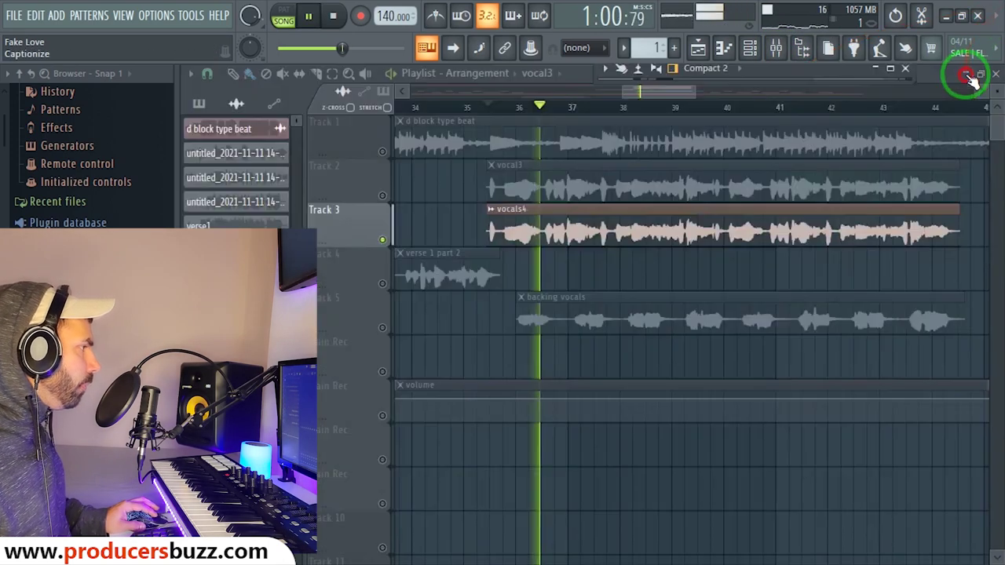
{"action": "double_click", "coordinate": [620, 231]}
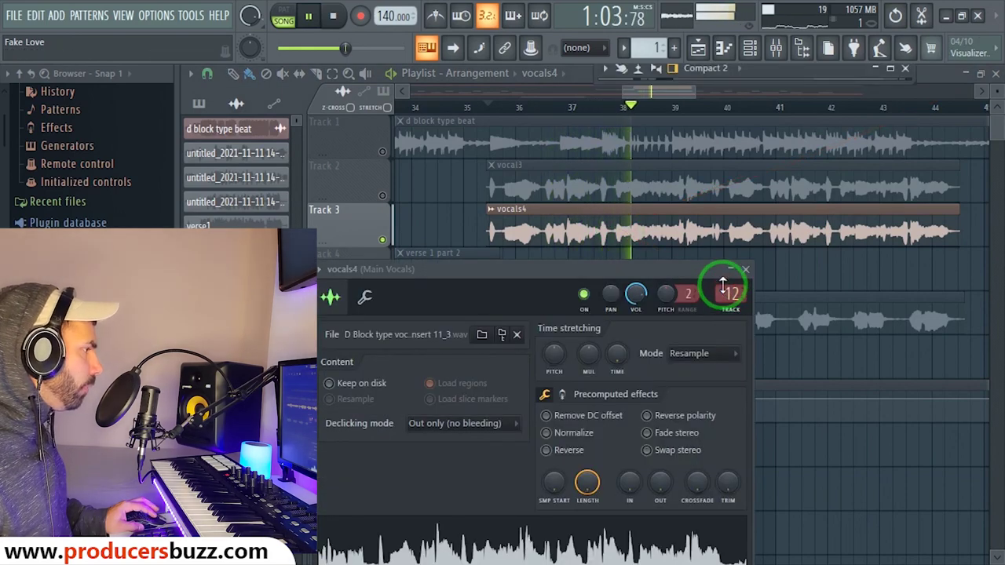
{"action": "left_click", "coordinate": [783, 50]}
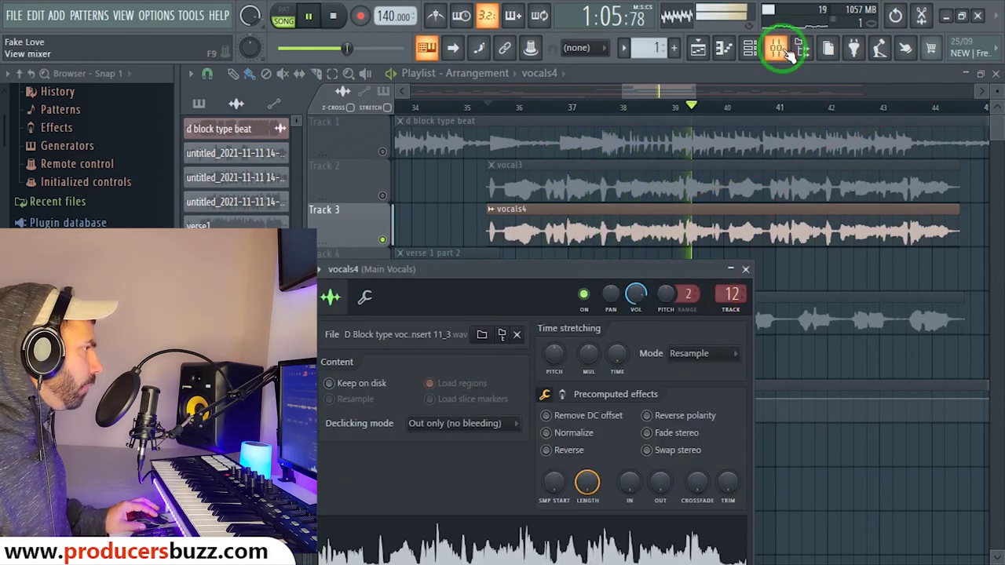
{"action": "left_click", "coordinate": [783, 49]}
{"action": "double_click", "coordinate": [837, 76]}
{"action": "key", "text": "space"}
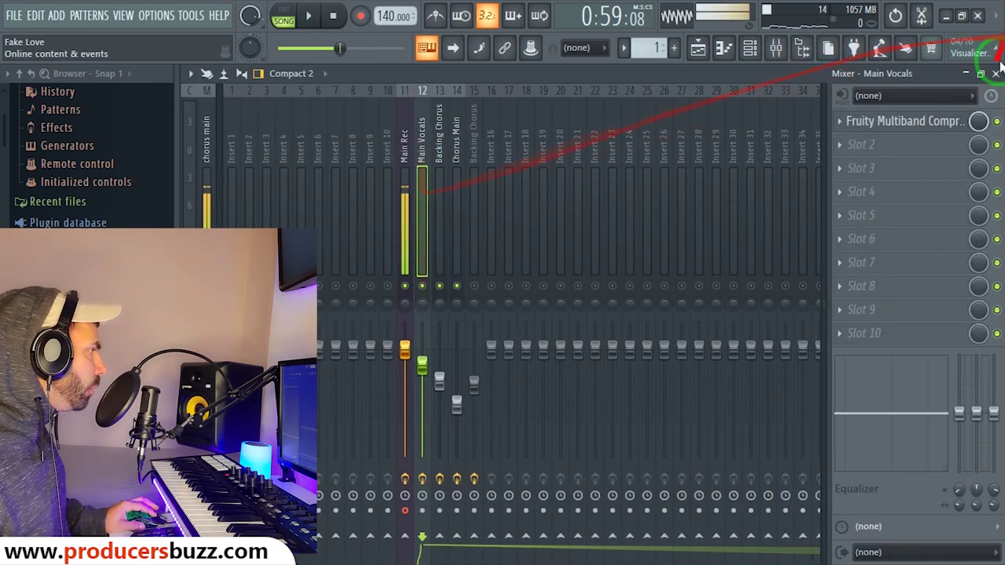
- Look over the Backing Chorus effects chain, then inspect the Fruity Multiband Compressor and Fruity Reeverb 2 on Chorus Main
{"action": "left_click", "coordinate": [439, 150]}
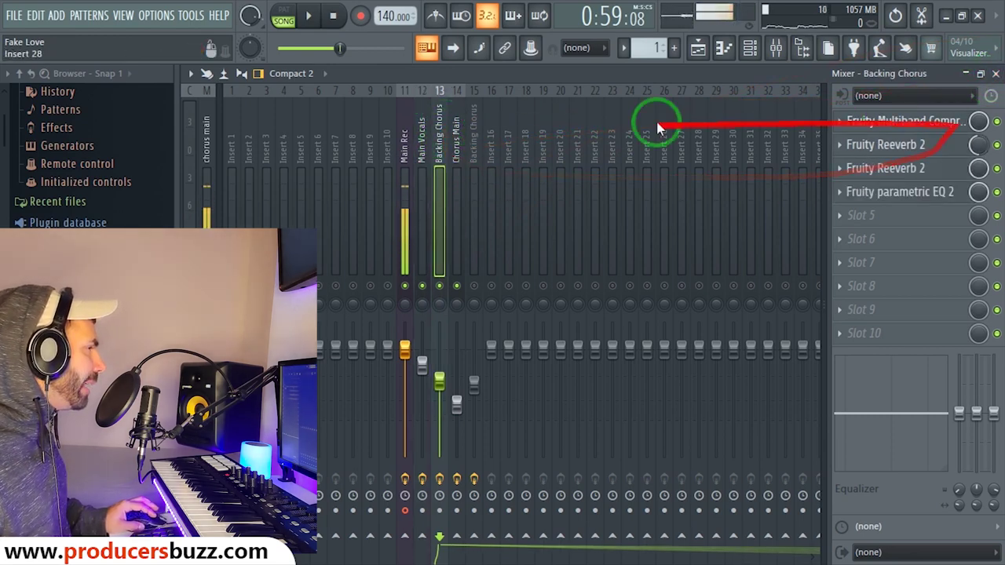
{"action": "left_click", "coordinate": [455, 150]}
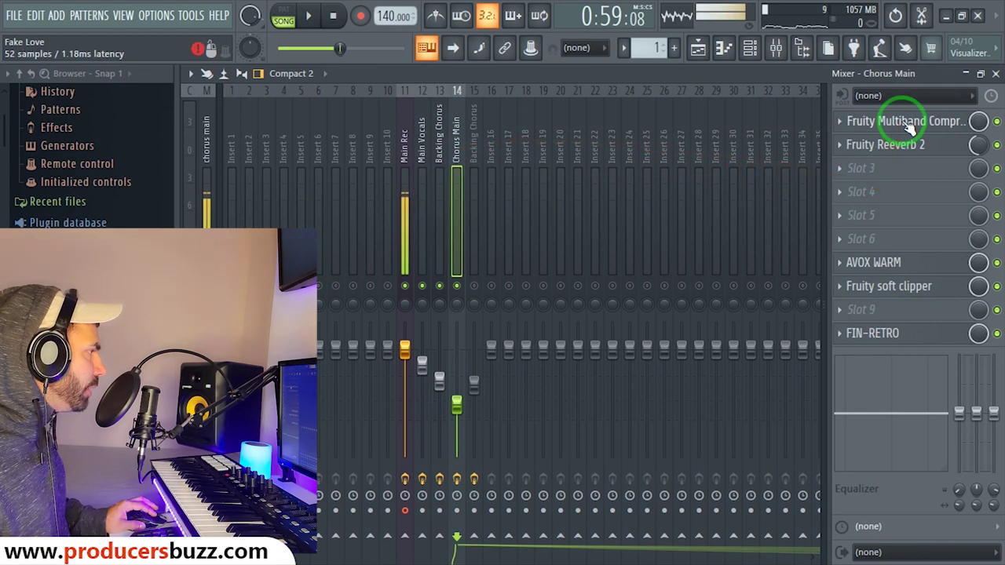
{"action": "left_click", "coordinate": [863, 122]}
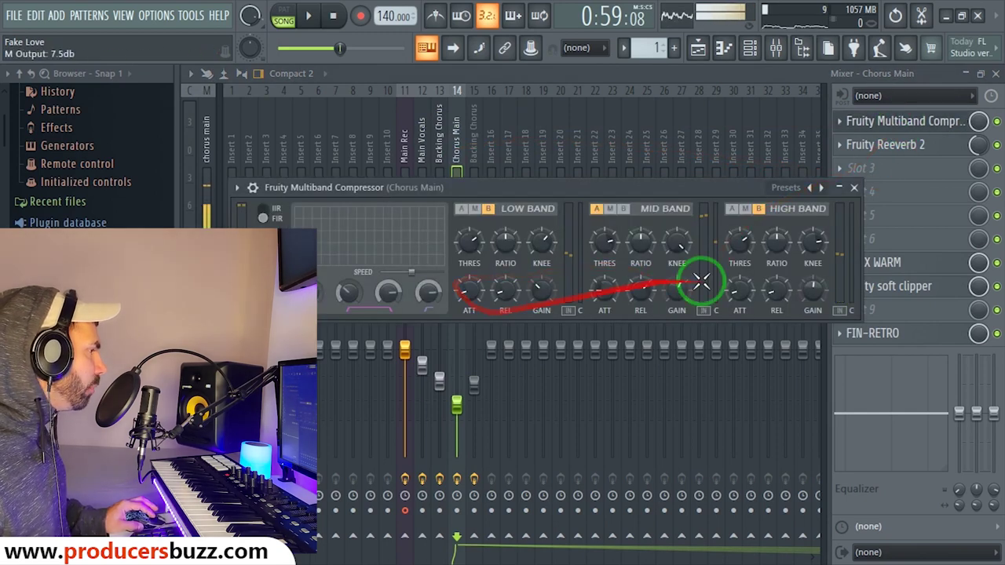
{"action": "left_click", "coordinate": [855, 188]}
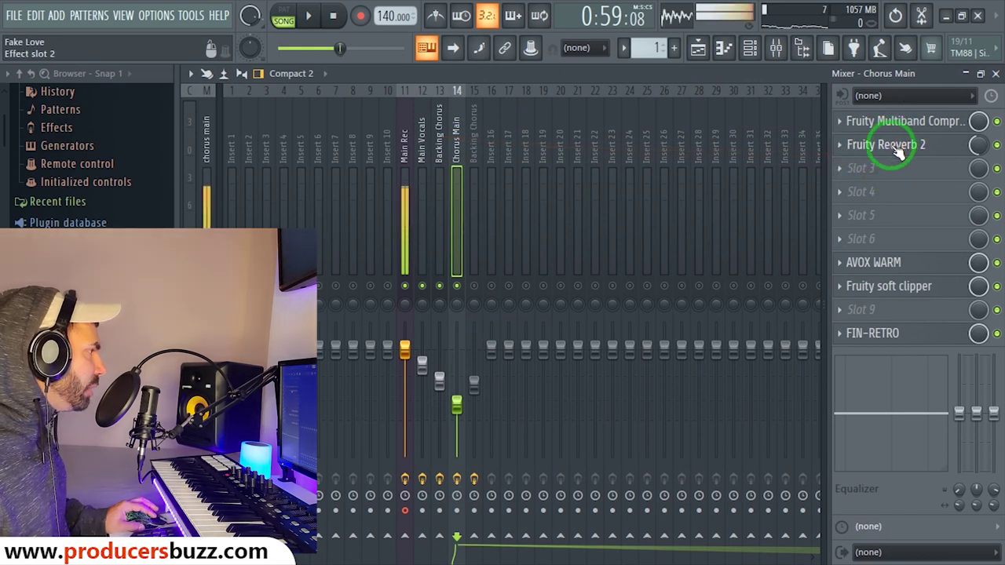
{"action": "left_click", "coordinate": [895, 149]}
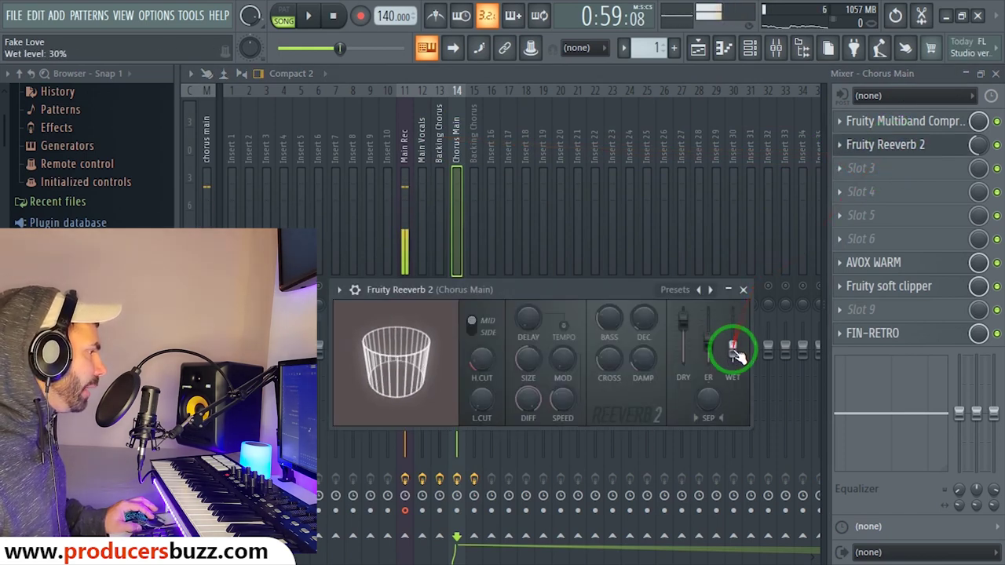
{"action": "left_click", "coordinate": [743, 289]}
- Review the AVOX WARM, Fruity soft clipper and FIN-RETRO effects on Chorus Main in turn, closing each one
{"action": "left_click", "coordinate": [902, 263]}
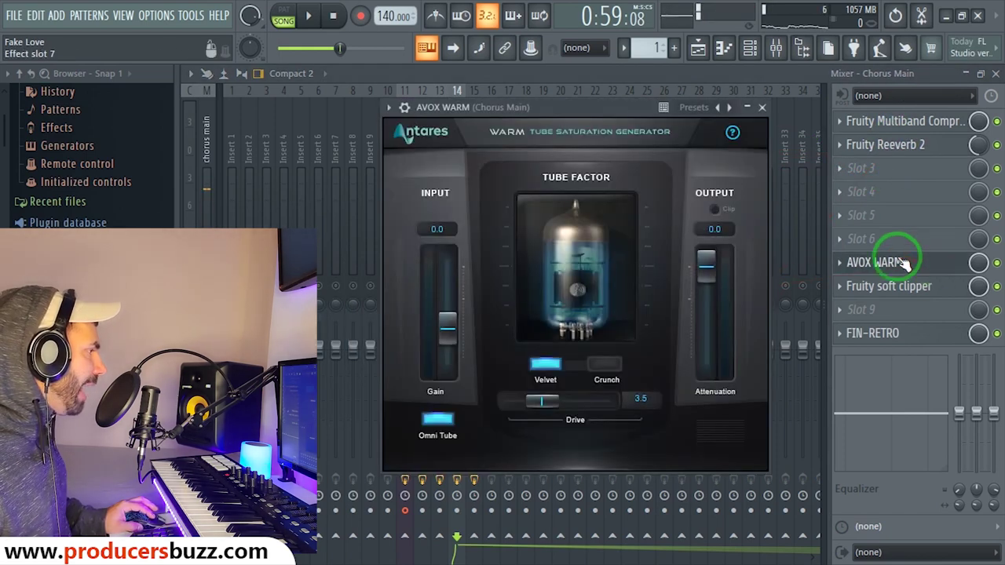
{"action": "left_click", "coordinate": [761, 107]}
{"action": "left_click", "coordinate": [887, 286]}
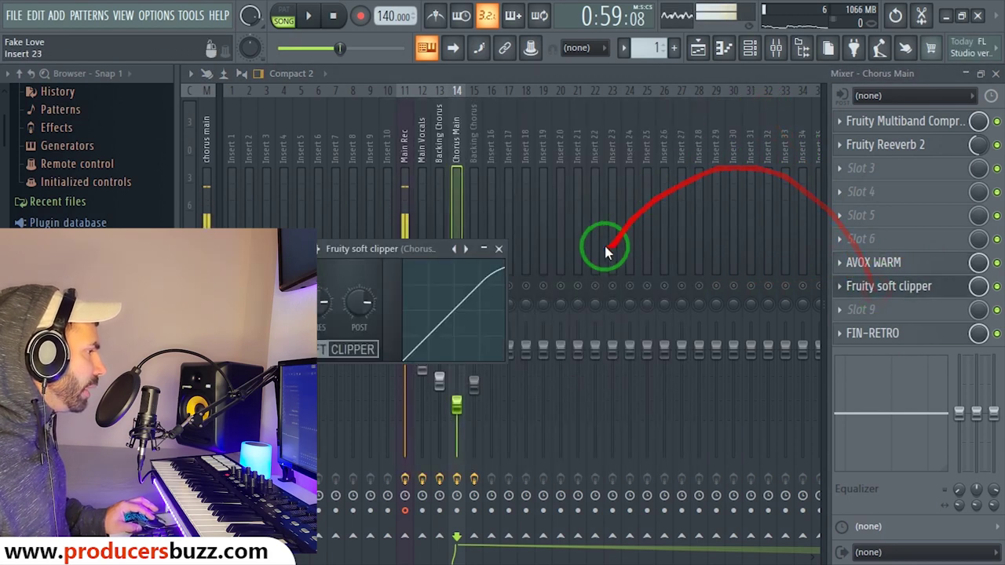
{"action": "left_click", "coordinate": [499, 248]}
{"action": "left_click", "coordinate": [887, 333]}
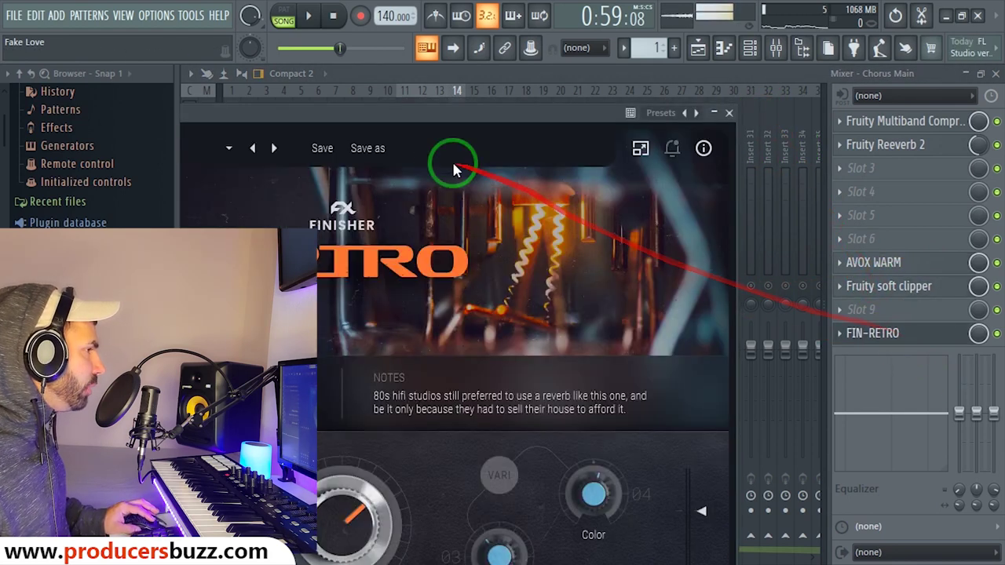
{"action": "left_click_drag", "start_coordinate": [433, 117], "coordinate": [595, 233]}
{"action": "left_click", "coordinate": [889, 230]}
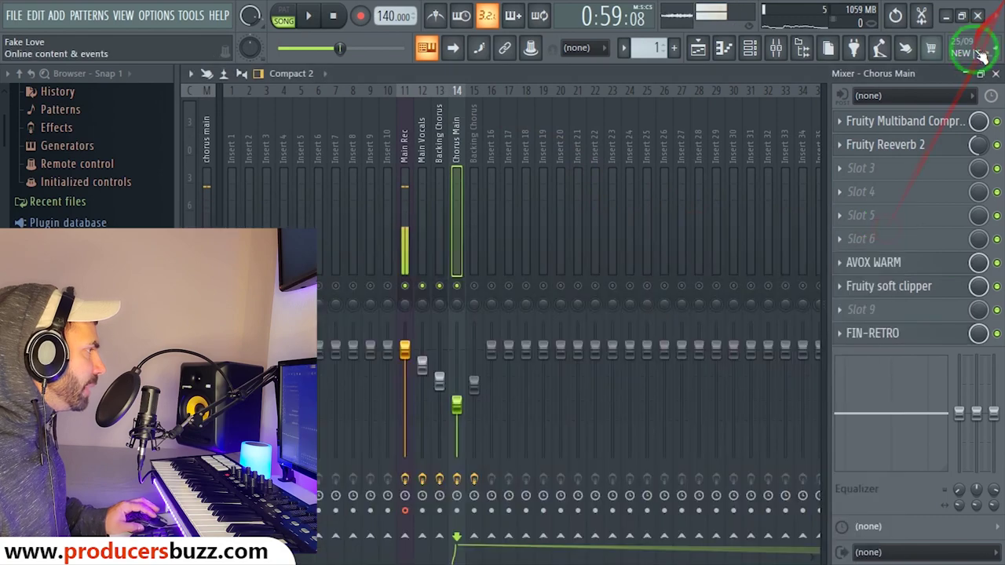
- Unmute the vocal3 track in the playlist and play both chorus vocals together
{"action": "left_click", "coordinate": [966, 73]}
{"action": "left_click", "coordinate": [382, 196]}
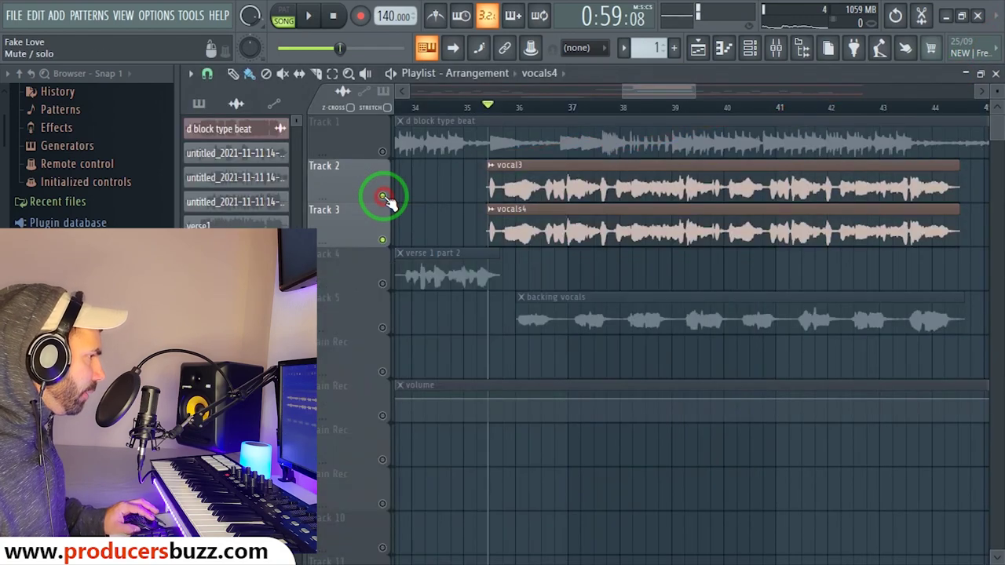
{"action": "key", "text": "space"}
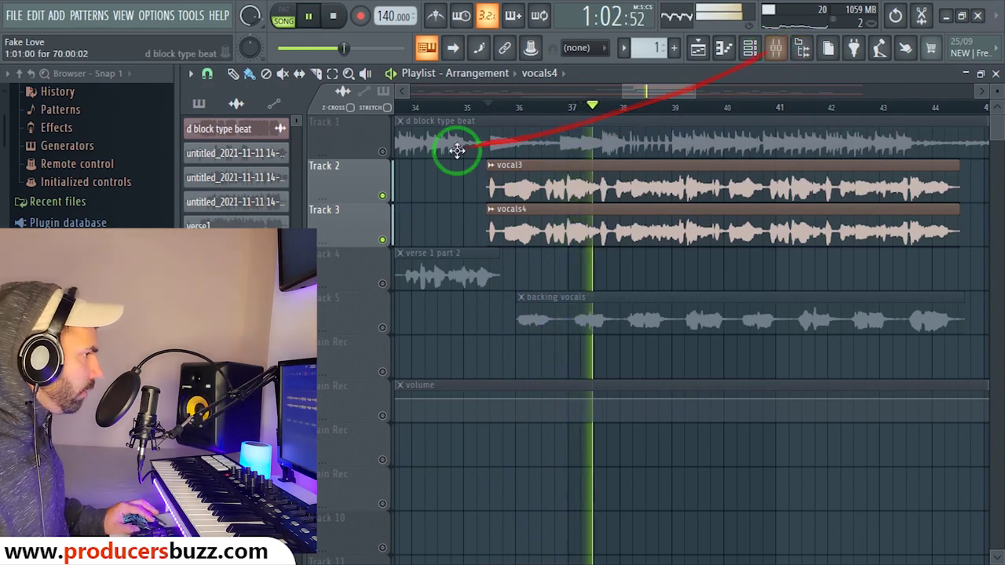
- Mute and unmute the vocal3 and vocals4 tracks in turn during playback to compare them, then stop playback
{"action": "left_click", "coordinate": [384, 196]}
{"action": "left_click", "coordinate": [382, 196]}
{"action": "left_click", "coordinate": [383, 240]}
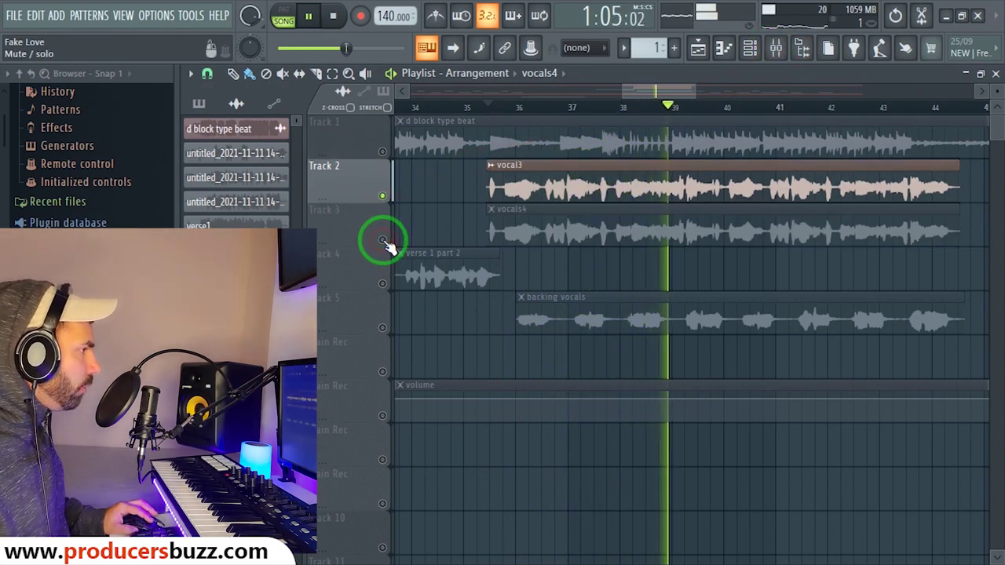
{"action": "left_click", "coordinate": [383, 240]}
{"action": "key", "text": "space"}
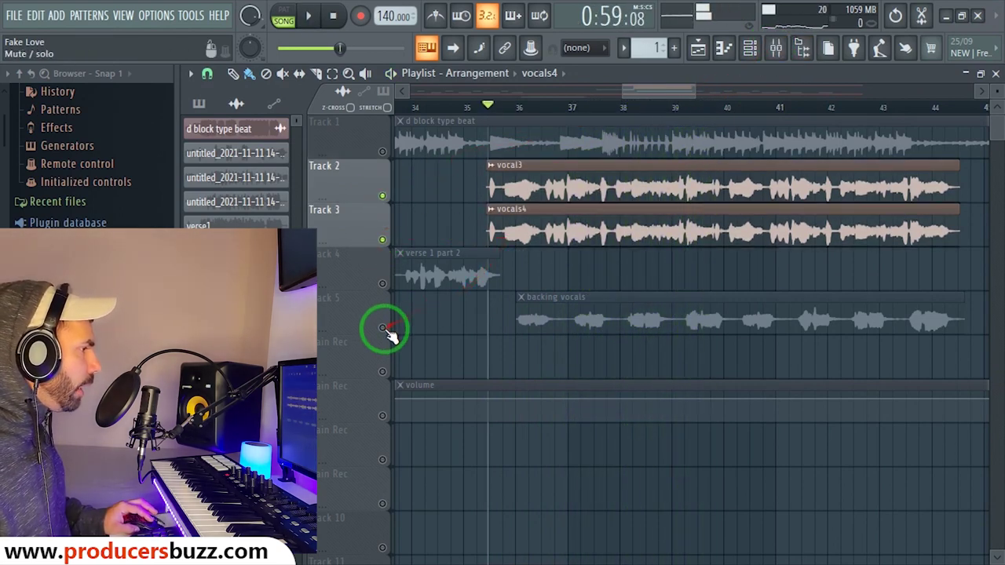
- Unmute the backing vocals track and play the layered chorus from bar 36, unmuting the d block type beat track during playback before stopping
{"action": "left_click", "coordinate": [382, 327]}
{"action": "left_click", "coordinate": [530, 106]}
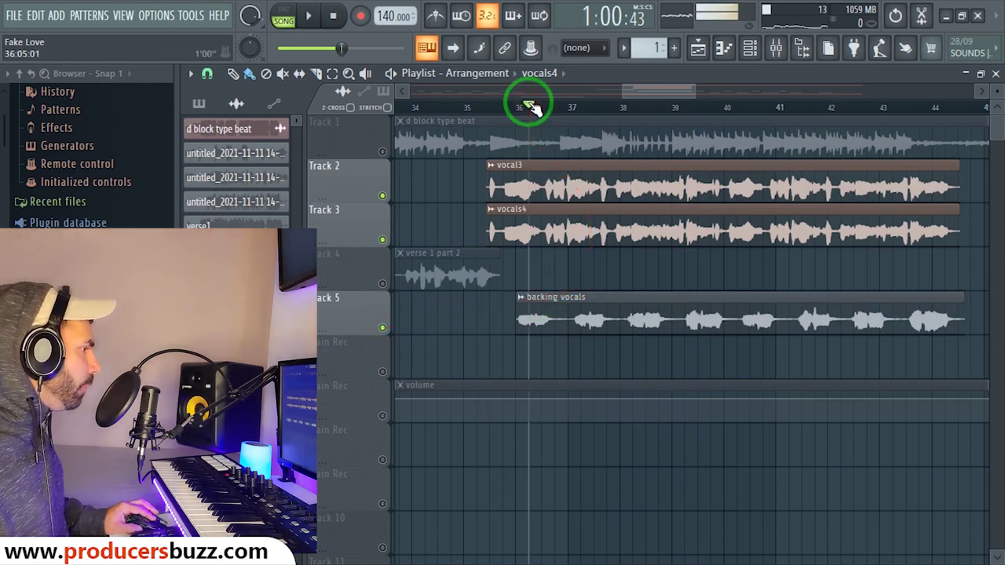
{"action": "key", "text": "space"}
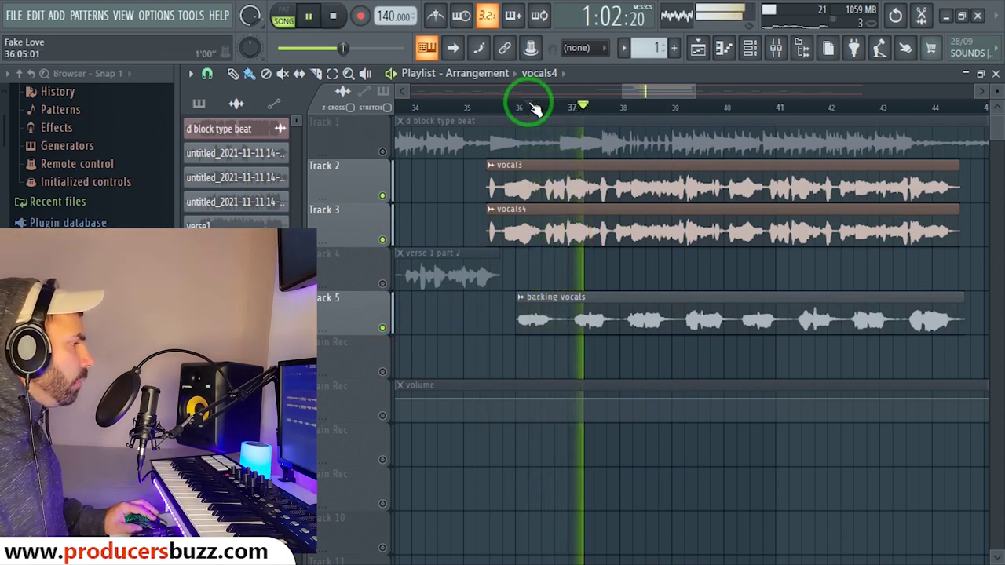
{"action": "left_click", "coordinate": [383, 153]}
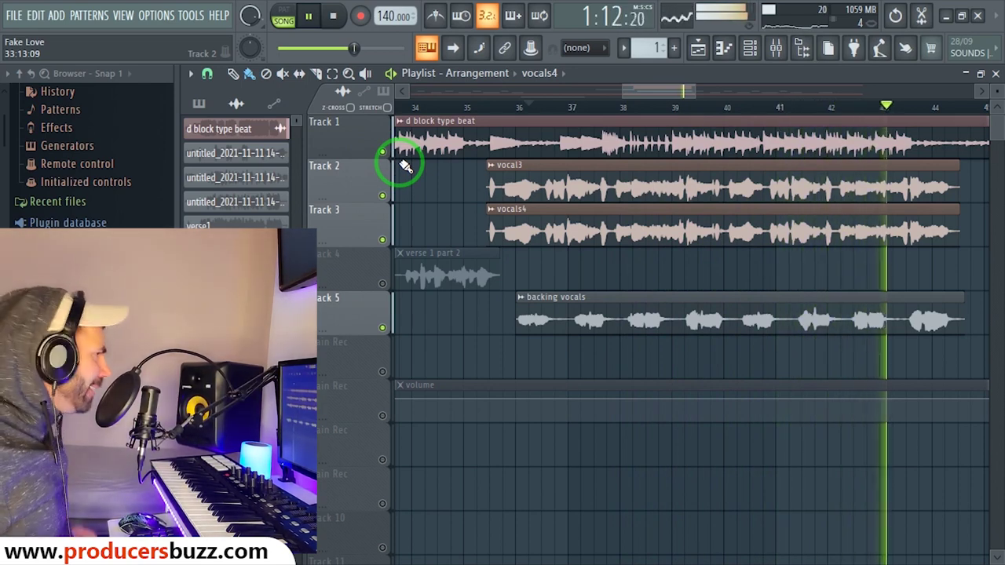
{"action": "key", "text": "space"}
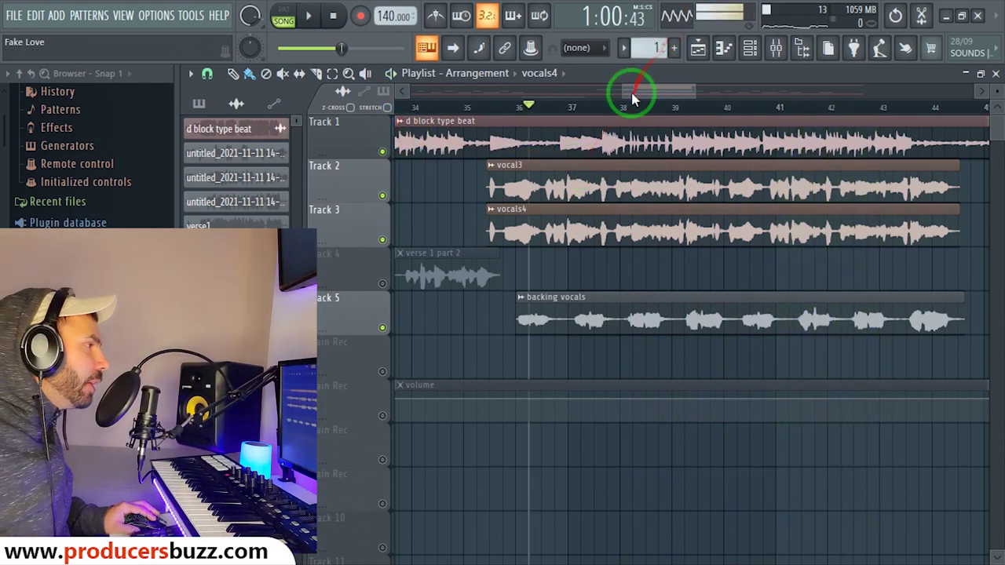
- Zoom the playlist out to view the full song arrangement from bar 1 to the end of the beat
{"action": "left_click_drag", "start_coordinate": [634, 97], "coordinate": [874, 104]}
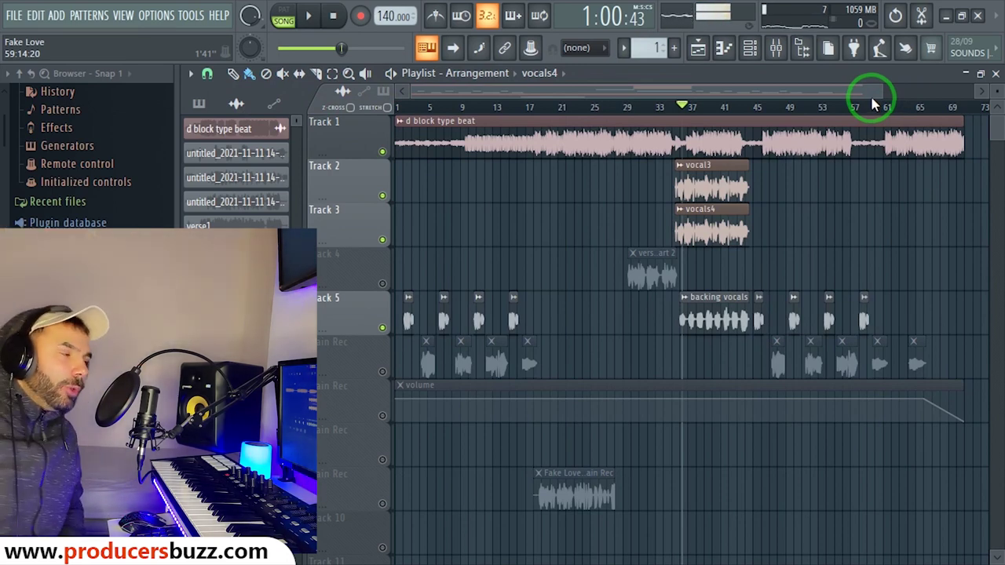
{"action": "mouse_move", "coordinate": [874, 104]}
{"action": "left_mouse_down"}
{"action": "mouse_move", "coordinate": [872, 93]}
{"action": "mouse_move", "coordinate": [871, 110]}
{"action": "left_mouse_up"}
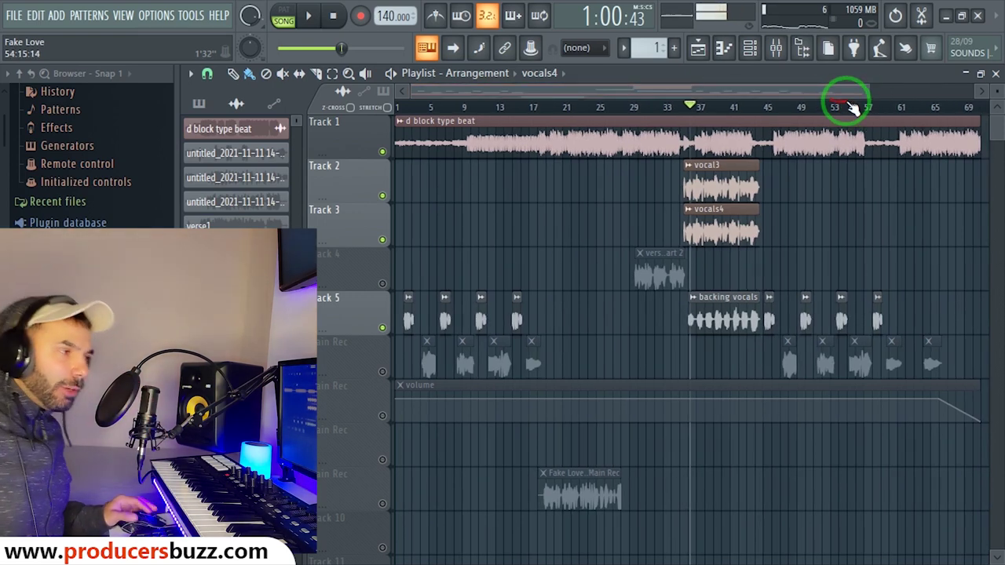